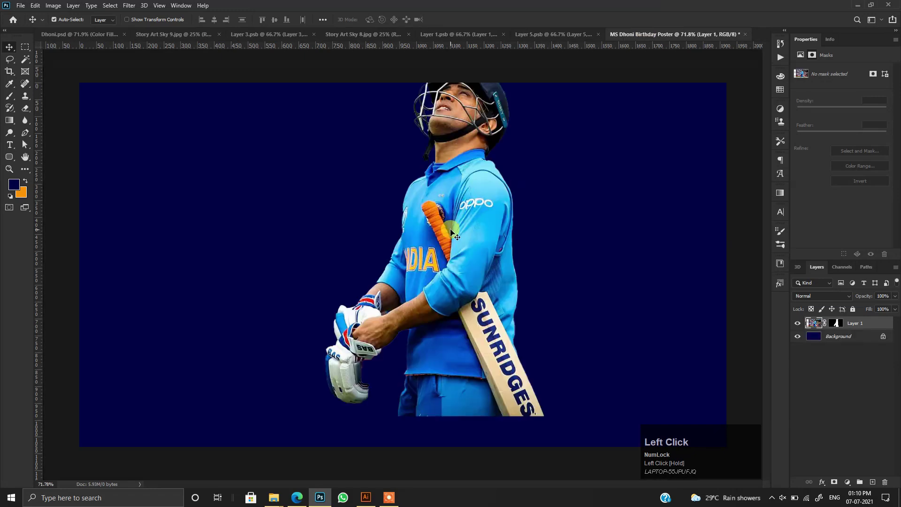
Convert the player layer to a smart object and add an empty layer between it and the Background.
right_click(866, 327)
click(778, 223)
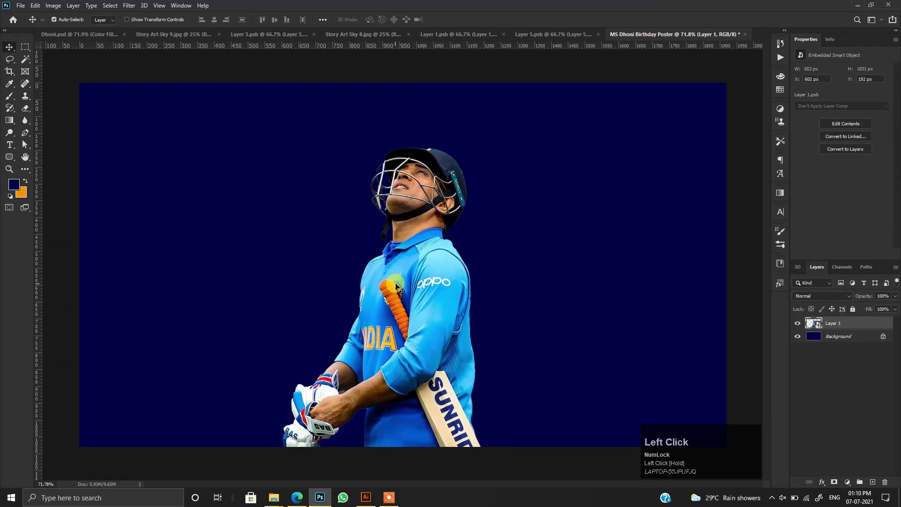
click(844, 340)
click(872, 481)
drag(847, 323, 848, 339)
Add the text "DHONI" in white at 105 pt behind the player.
click(9, 145)
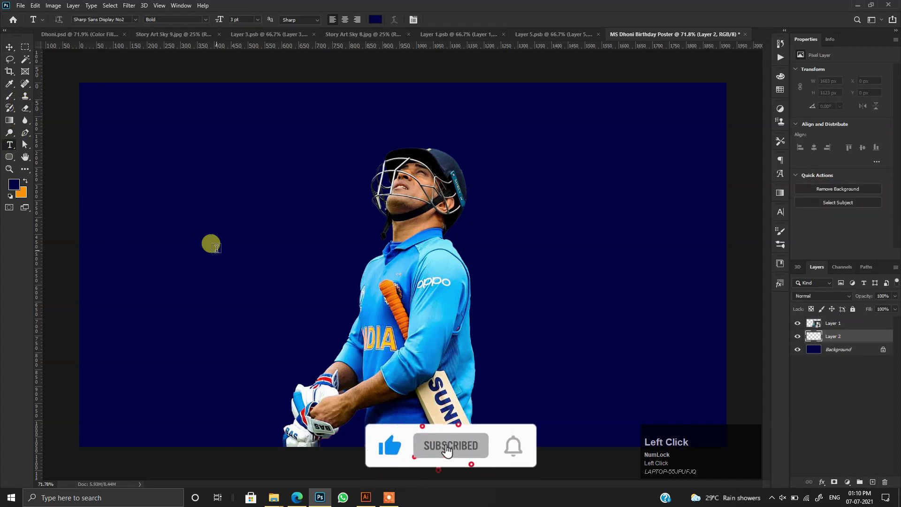
click(376, 19)
drag(99, 306, 54, 276)
click(276, 293)
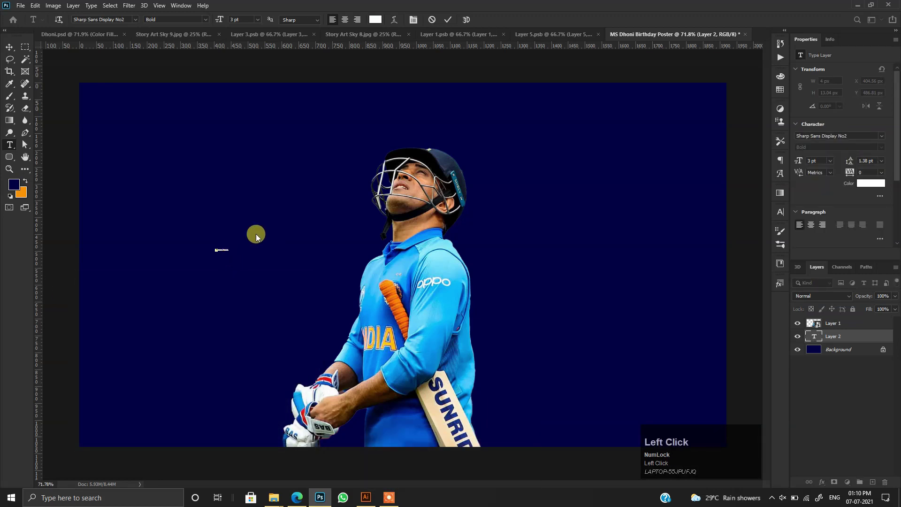
drag(796, 157, 843, 156)
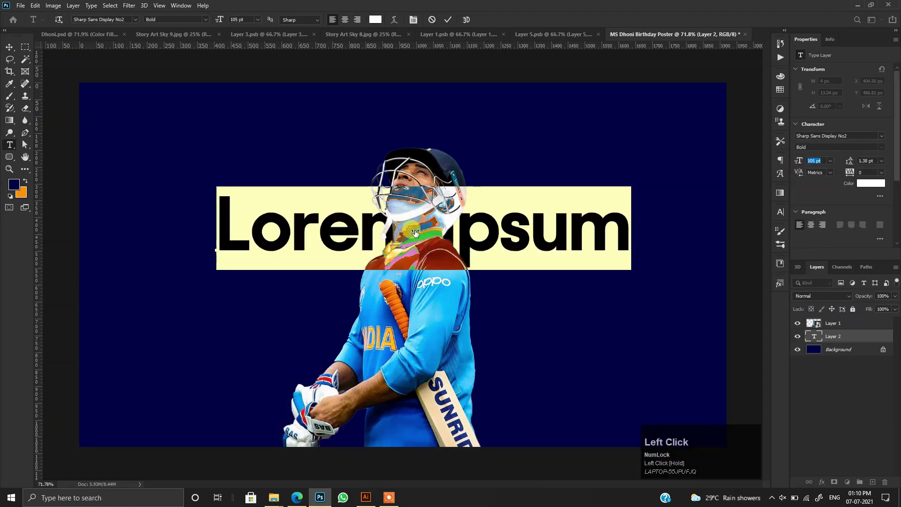
text(DHONI)
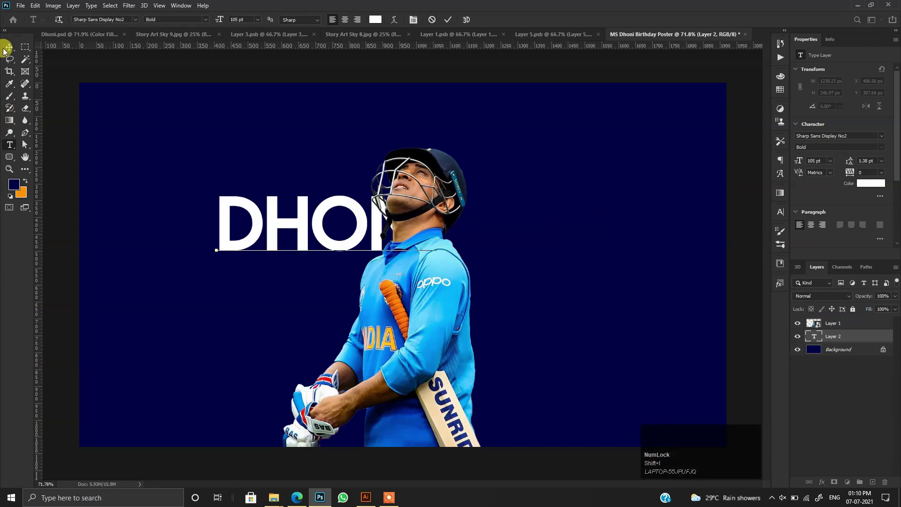
Change the font of the DHONI text to Bebas Neue Bold.
click(851, 135)
text(beb)
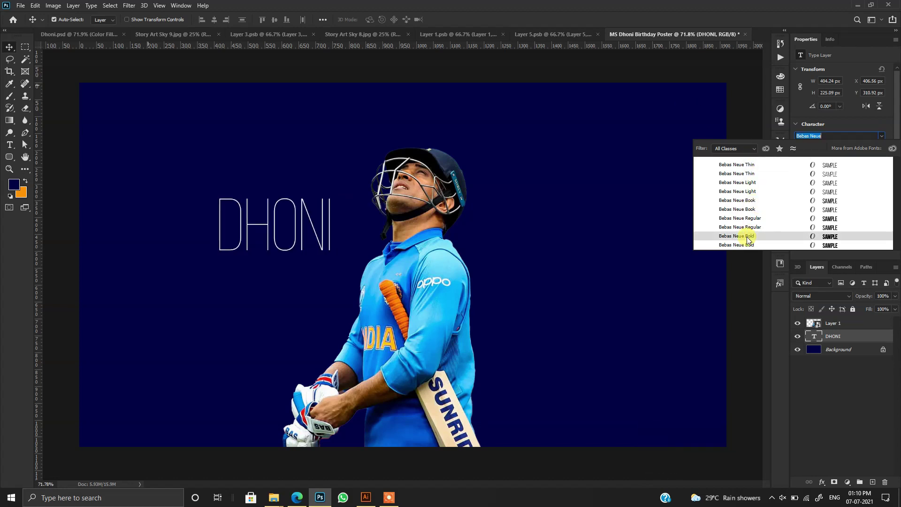
click(748, 237)
Enlarge the DHONI text to about 391 pt and position it across the canvas behind the player.
key(ctrl+t)
drag(348, 255, 568, 356)
drag(522, 252, 489, 256)
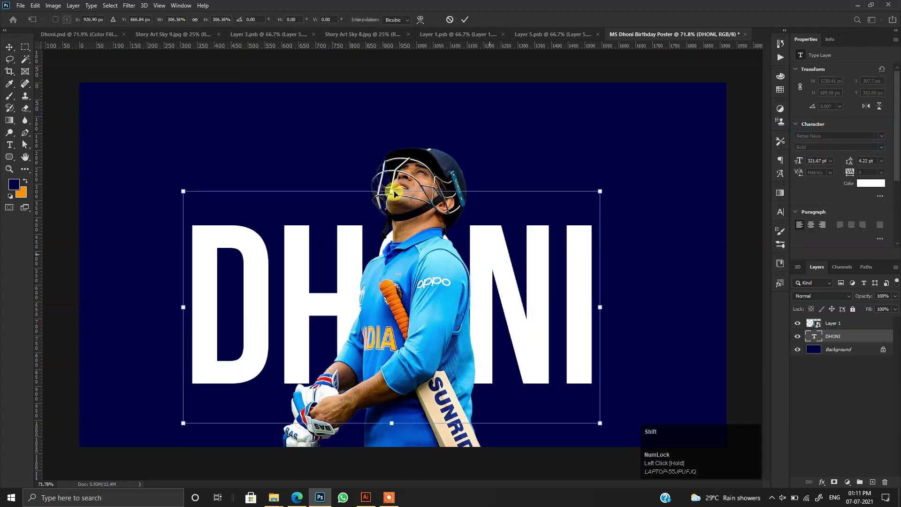
drag(394, 192, 396, 135)
drag(481, 266, 504, 289)
click(258, 161)
drag(237, 232, 239, 226)
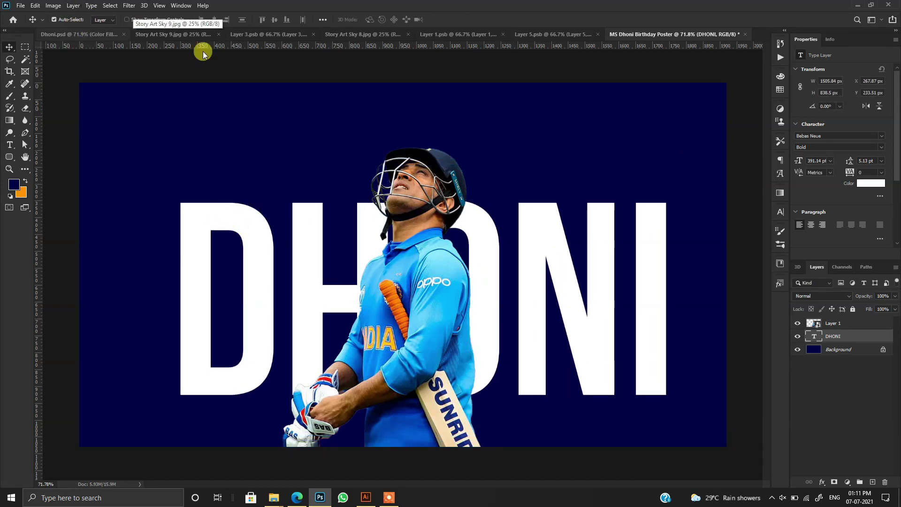
Bring the cloud image from Story Art Sky 9.jpg into the poster, placed beneath the DHONI text.
click(137, 35)
drag(674, 79, 421, 219)
drag(836, 353, 836, 356)
scroll(488, 201, down, 2)
drag(559, 170, 535, 140)
Scale the cloud layer to about 52% and position it to cover the whole canvas.
key(ctrl+t)
scroll(516, 175, down, 4)
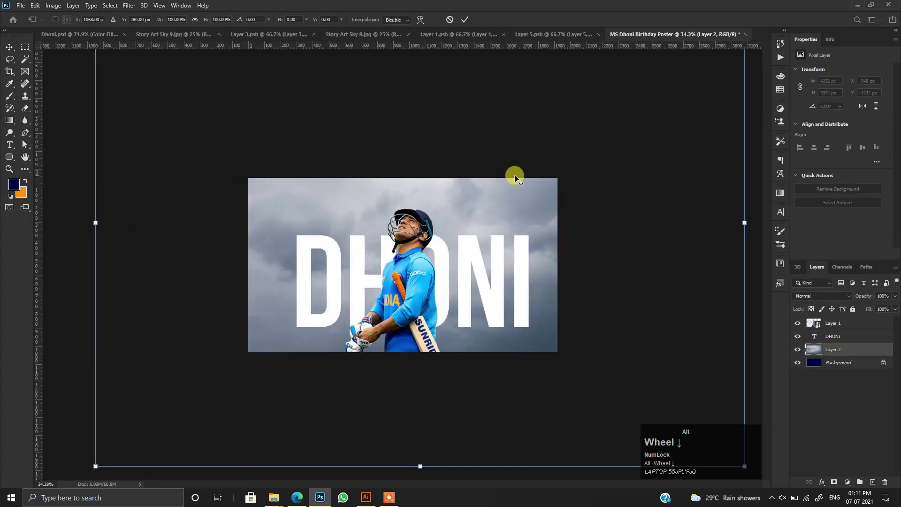
drag(683, 228, 553, 222)
scroll(486, 228, up, 3)
scroll(486, 226, up, 2)
drag(488, 191, 461, 241)
key(Return)
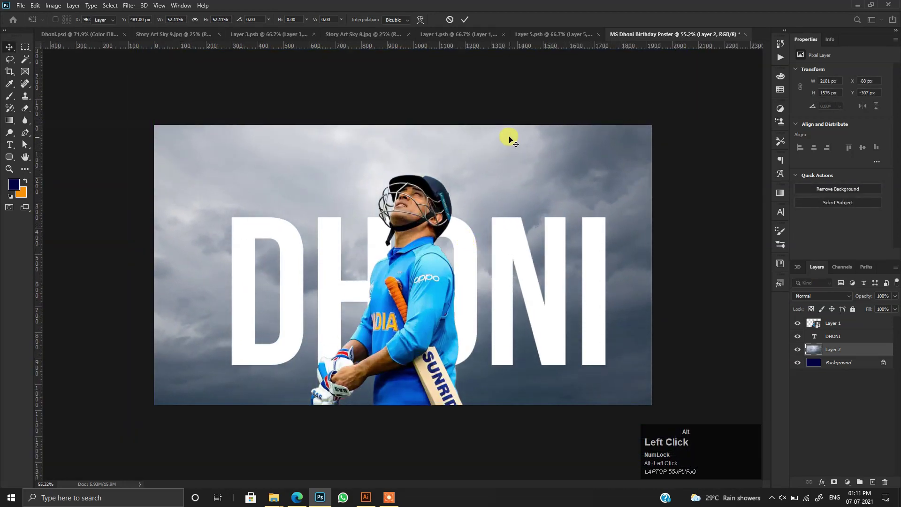
Bring the stadium image from Layer 3.psb into the poster between the clouds and the DHONI text, with Soft Light blending.
click(256, 36)
drag(372, 251, 605, 186)
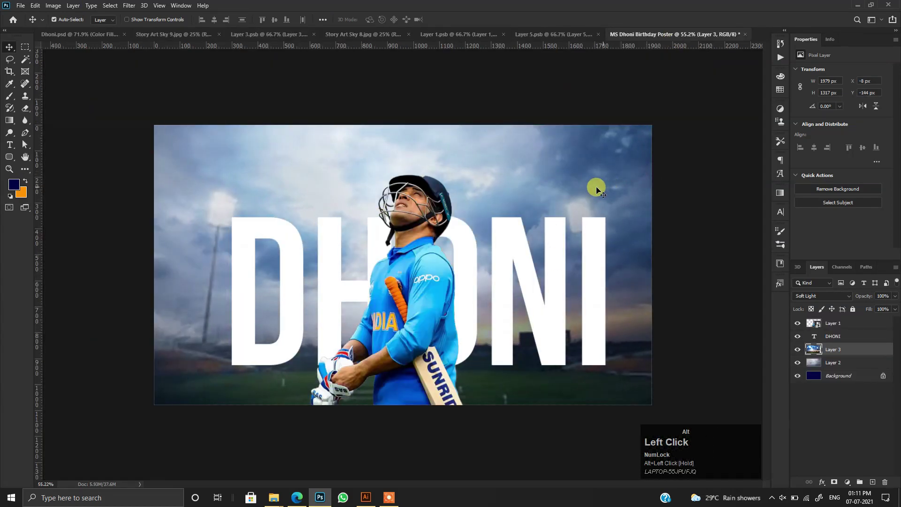
click(844, 338)
click(843, 347)
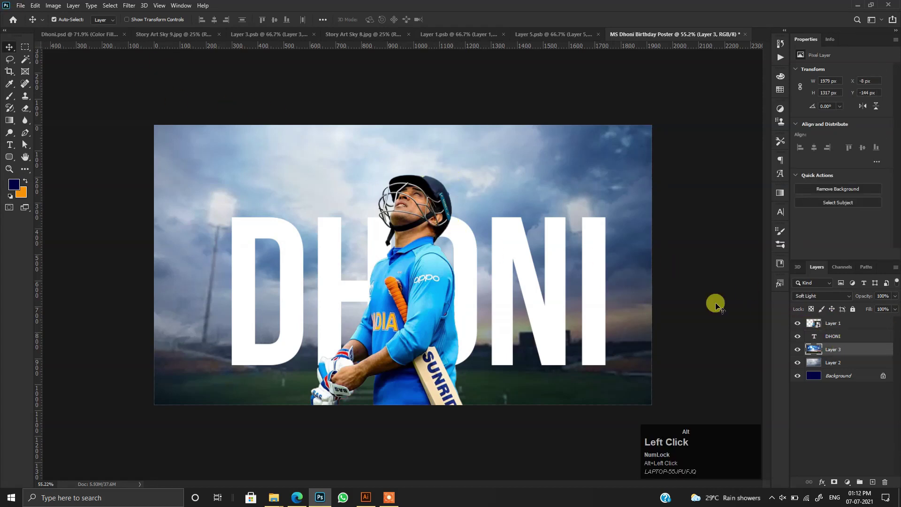
Bring the sunset sky from Story Art Sky 8.jpg into the poster, directly above the DHONI text layer.
click(830, 338)
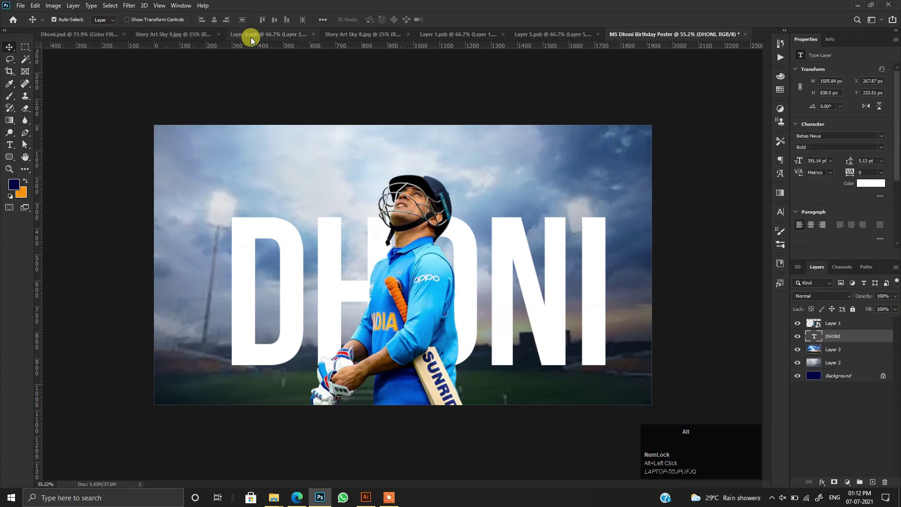
click(438, 34)
click(383, 35)
drag(387, 163, 414, 201)
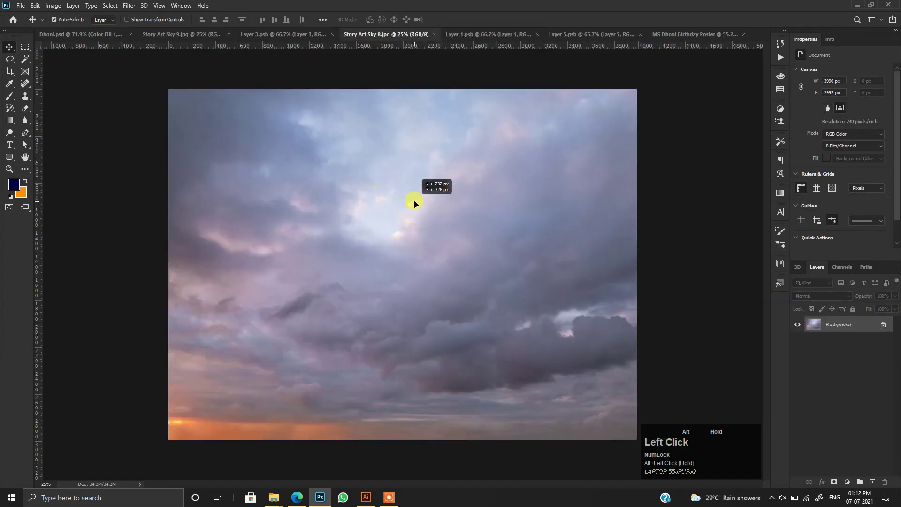
drag(686, 31, 389, 201)
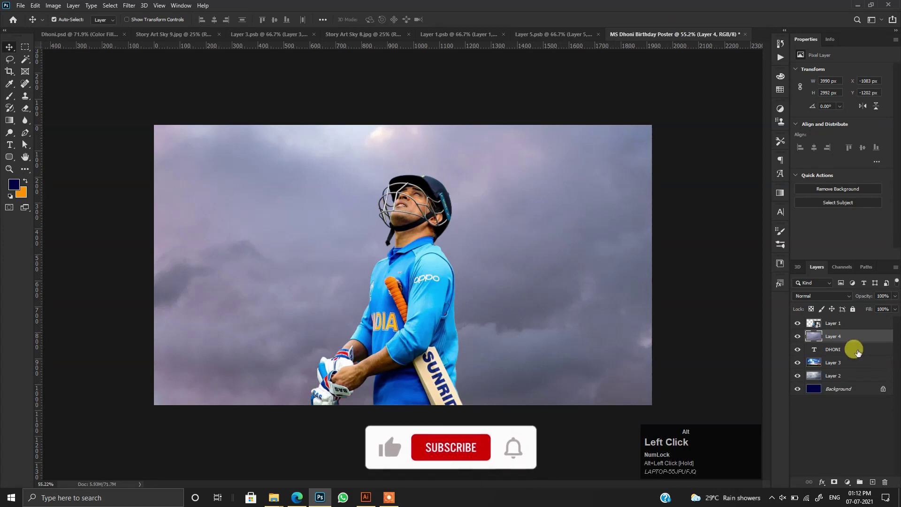
Scale the sunset sky layer to about 60% and move it to cover the whole canvas.
drag(498, 327, 527, 261)
key(ctrl+alt+t)
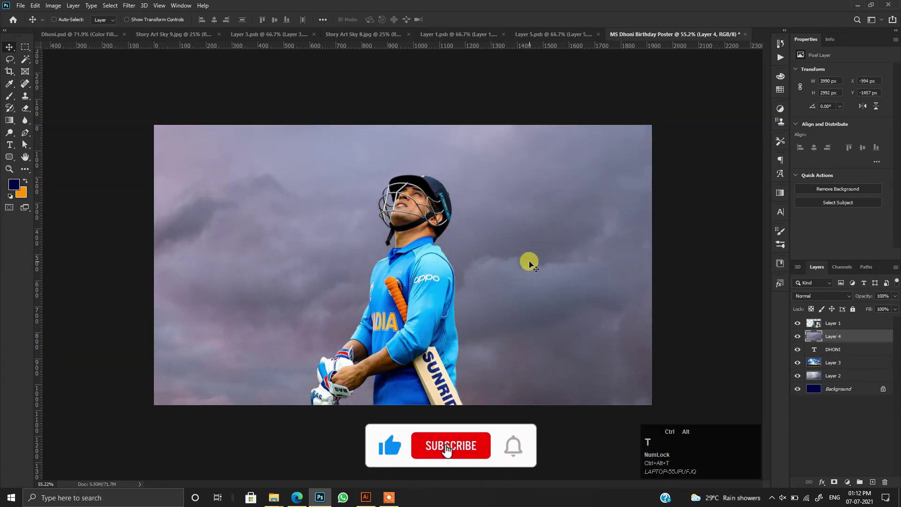
scroll(514, 262, down, 3)
alt+drag(626, 204, 535, 207)
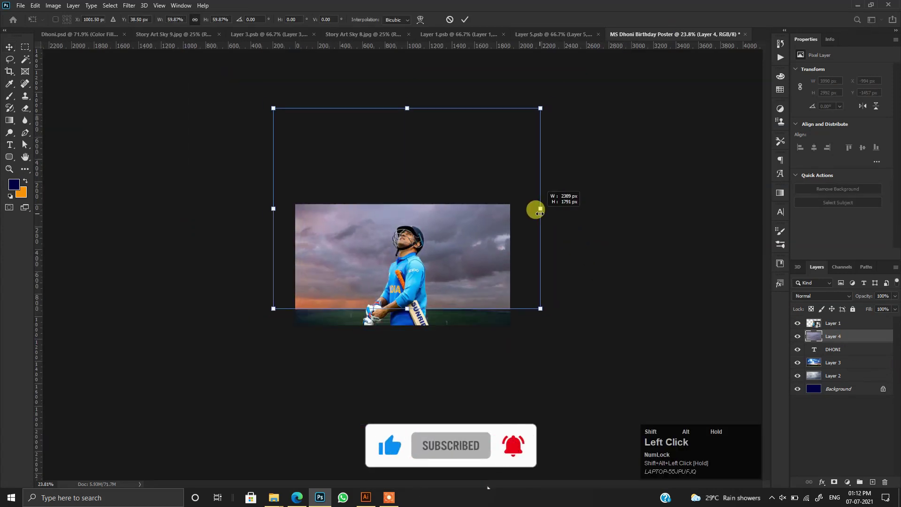
scroll(477, 258, up, 2)
shift+drag(475, 245, 479, 320)
key(Return)
scroll(491, 255, up, 2)
Hide Layer 4 and the DHONI text, and try out several blend modes on the Layer 2 clouds.
click(797, 336)
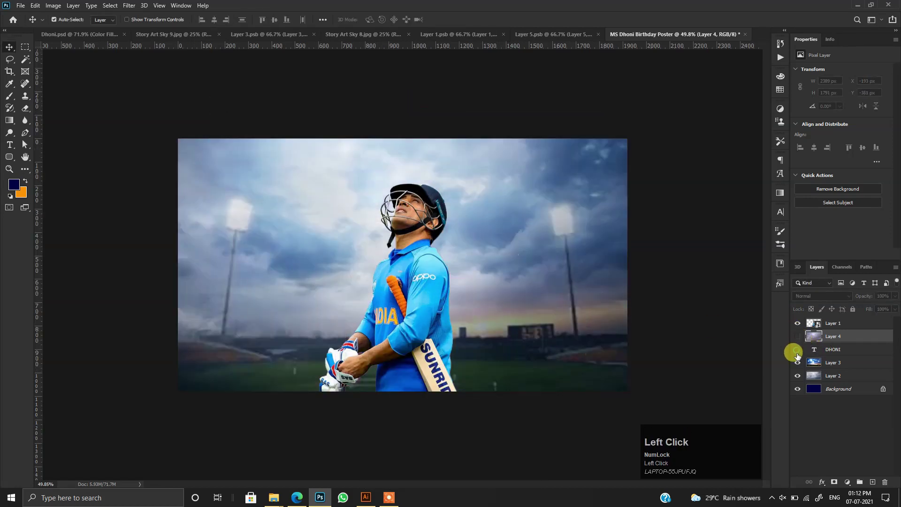
click(797, 349)
click(834, 364)
click(833, 375)
click(821, 295)
click(813, 266)
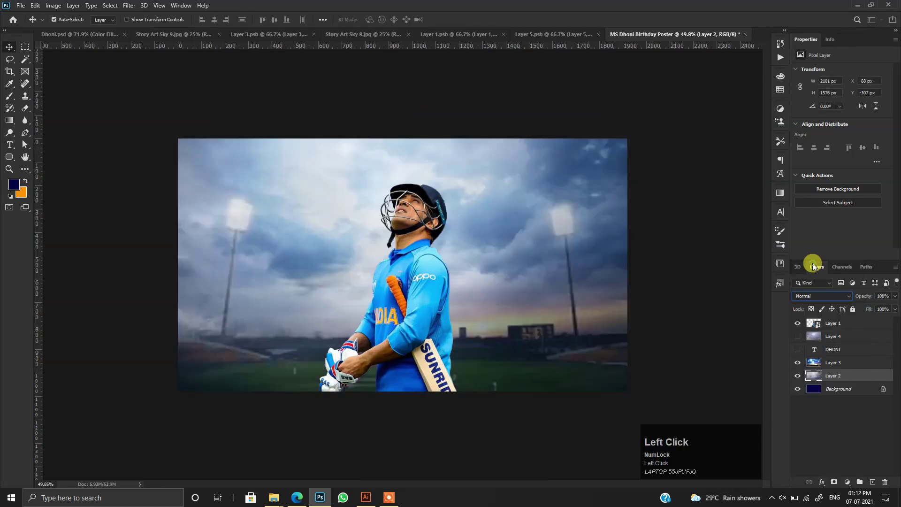
key(Down)
key(Down)
key(Down)
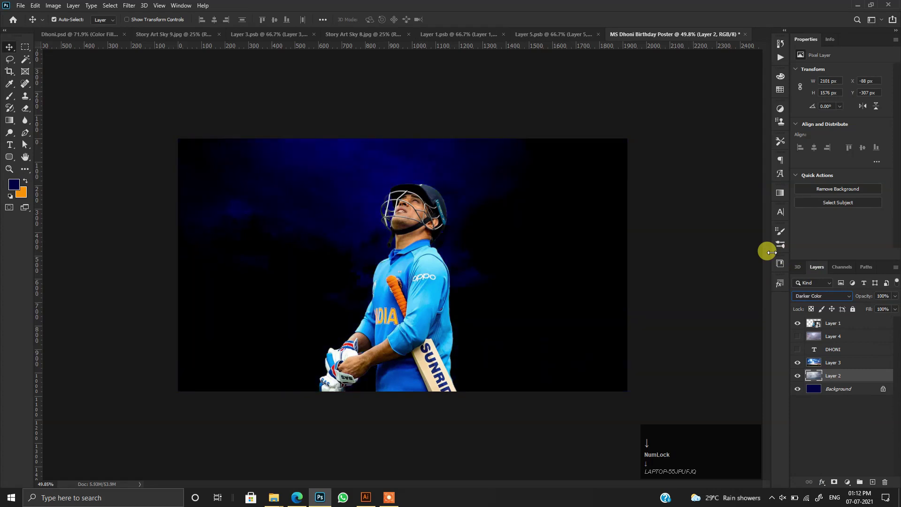
key(Down)
key(Down)
key(Down)
key(Down)
key(Down)
key(Down)
key(Down)
key(Down)
key(Up)
key(Down)
key(Up)
key(Up)
key(Up)
key(Up)
key(Up)
key(Up)
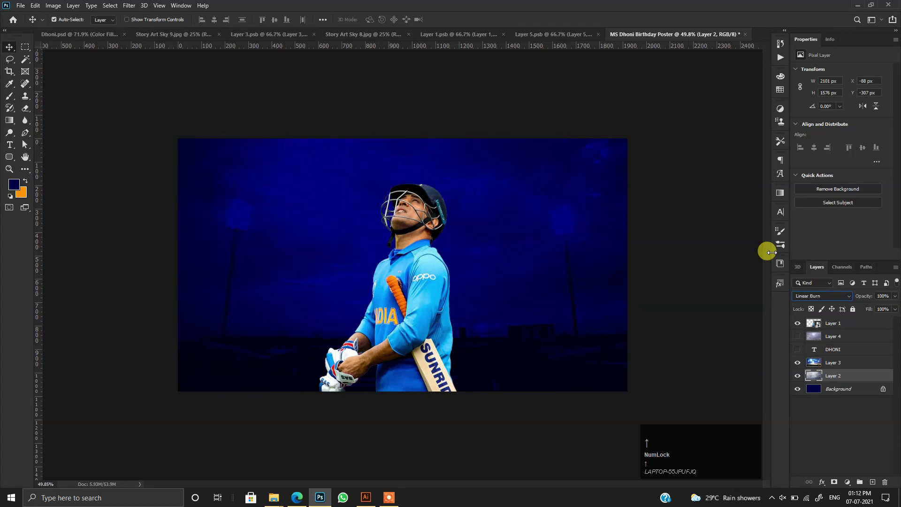
Make the sunset sky on Layer 4 visible and set its blend mode to Color Burn.
click(797, 337)
click(829, 337)
click(811, 293)
click(778, 253)
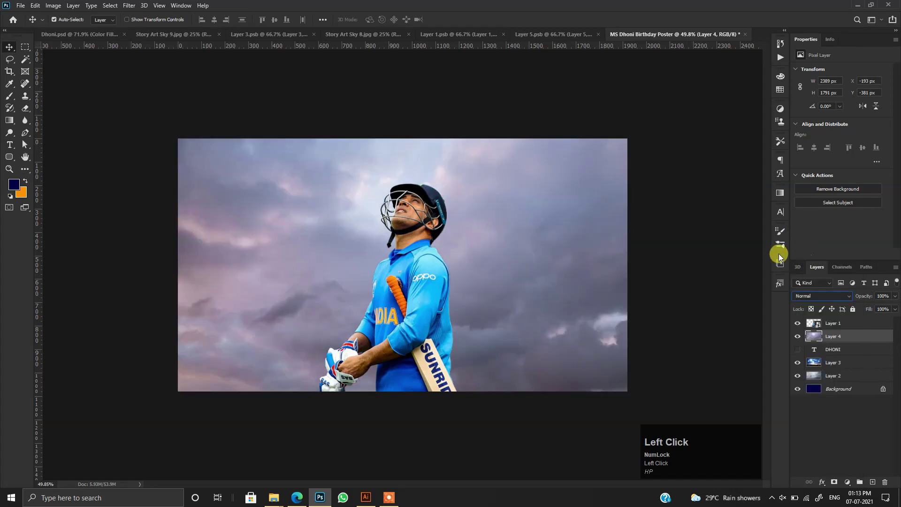
key(Down)
key(Down)
key(Down)
key(Down)
key(Down)
key(Down)
key(Down)
key(Down)
key(Down)
key(Down)
key(Down)
key(Down)
key(Down)
key(Down)
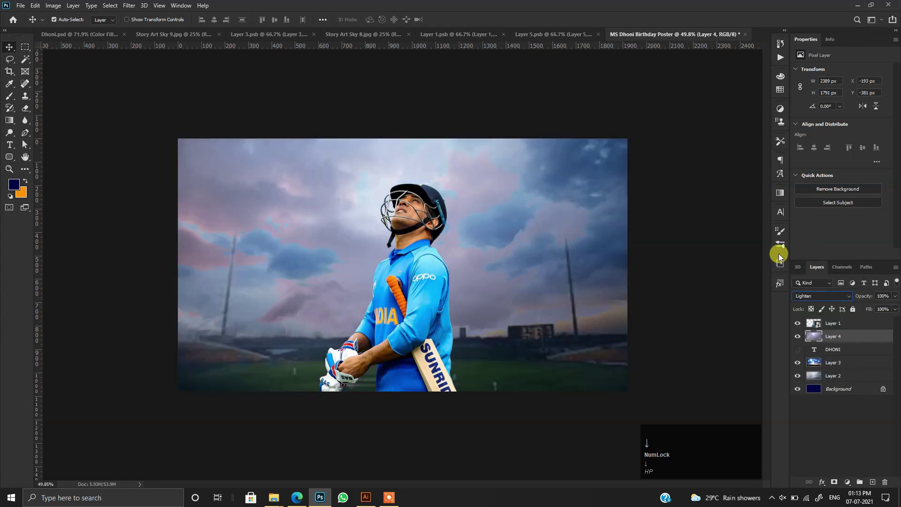
key(Down)
key(Down)
key(Down)
key(Down)
key(Down)
key(Down)
key(Down)
key(Down)
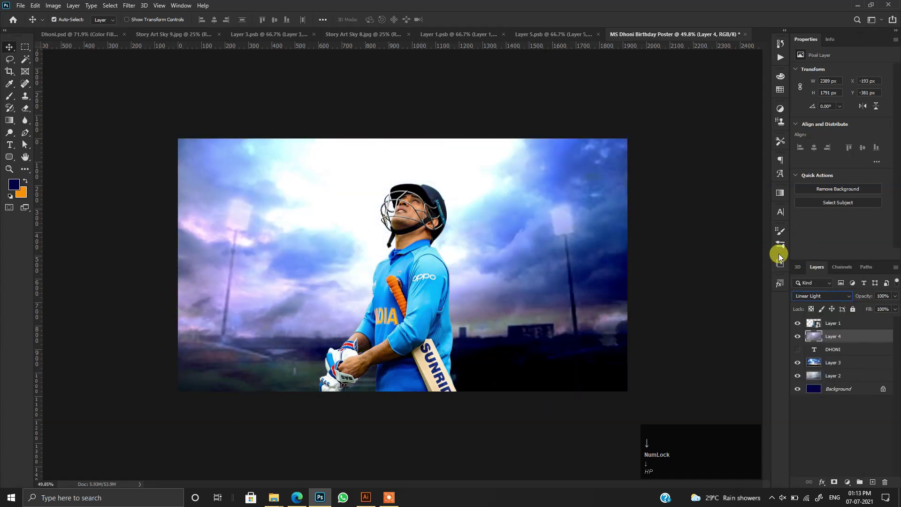
key(Up)
key(Up)
key(Up)
key(Up)
key(Up)
key(Up)
key(Up)
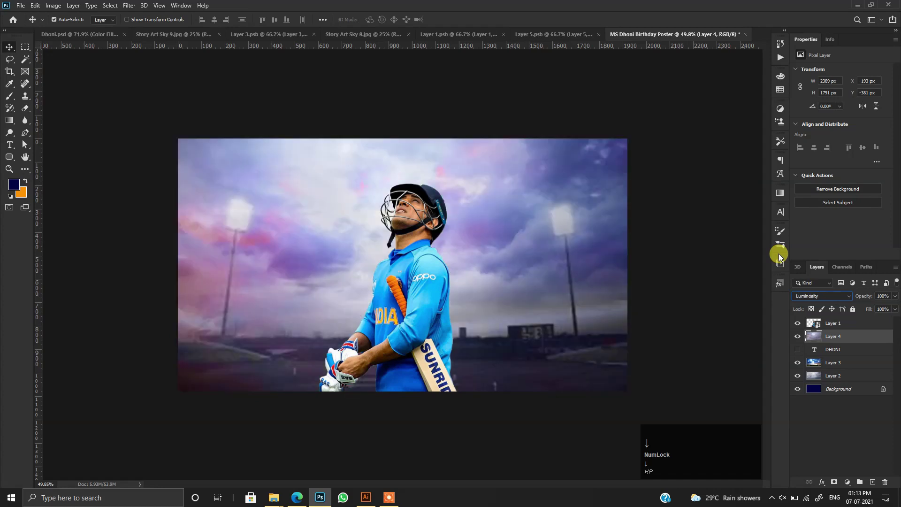
key(Up)
key(Up)
key(Up)
key(Up)
key(Up)
key(Up)
key(Up)
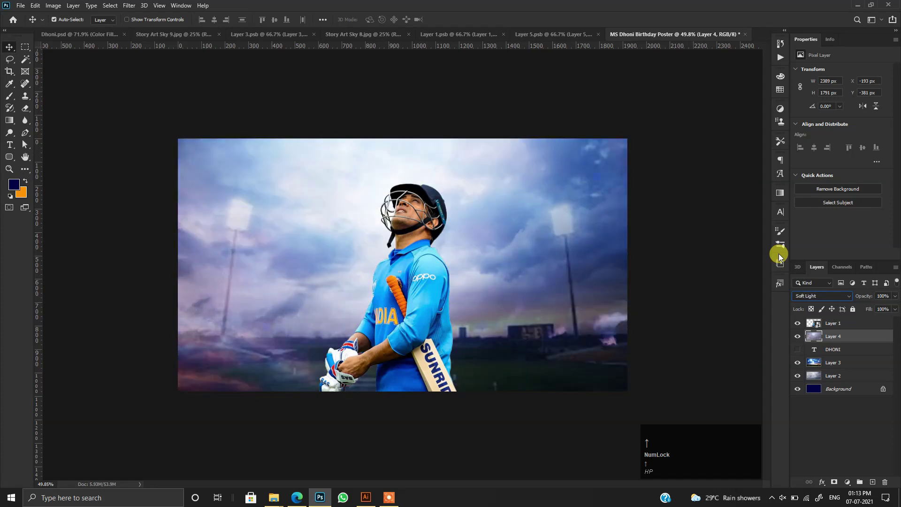
key(Up)
key(Up)
key(Up)
key(Up)
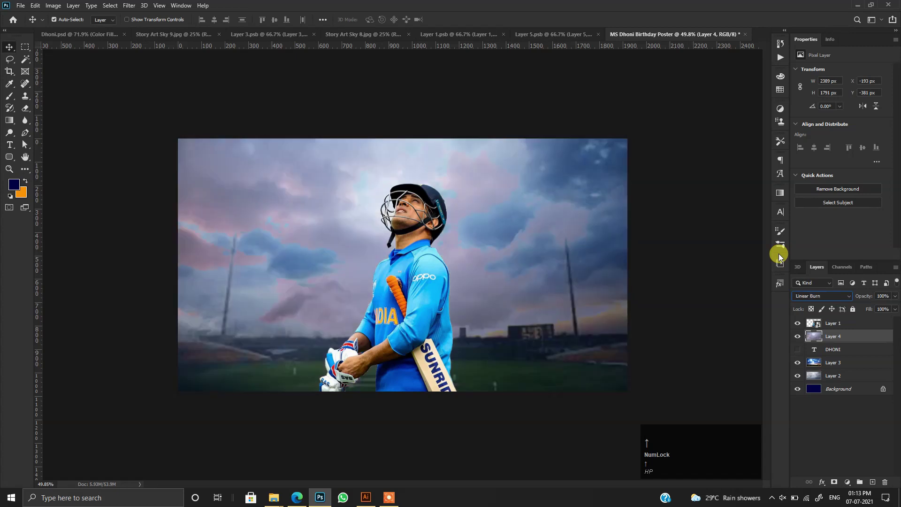
key(Up)
key(Down)
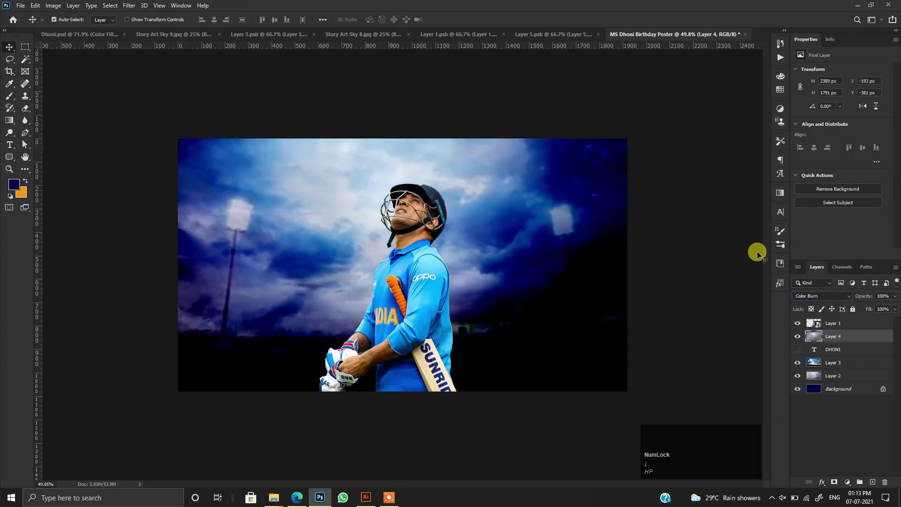
Set the blend mode of the Layer 2 clouds to Lighter Color and make the DHONI text visible.
click(839, 376)
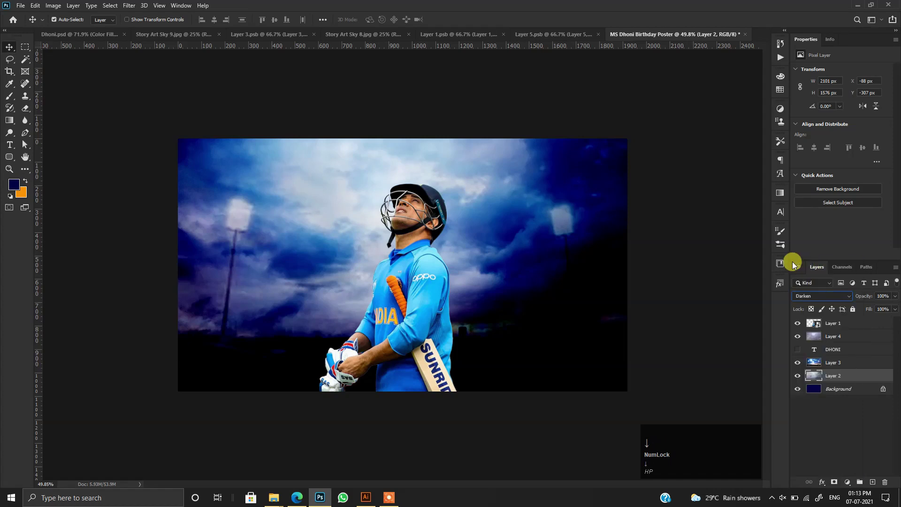
key(Down)
key(Down)
key(Down)
key(Down)
key(Down)
key(Down)
key(Down)
key(Down)
key(Down)
key(Down)
key(Down)
key(Down)
key(Down)
key(Down)
key(Down)
key(Down)
key(Down)
key(Down)
key(Down)
key(Down)
key(Down)
key(Down)
key(Down)
key(Down)
key(Up)
key(Up)
key(Up)
key(Up)
key(Up)
key(Up)
key(Up)
key(Up)
key(Up)
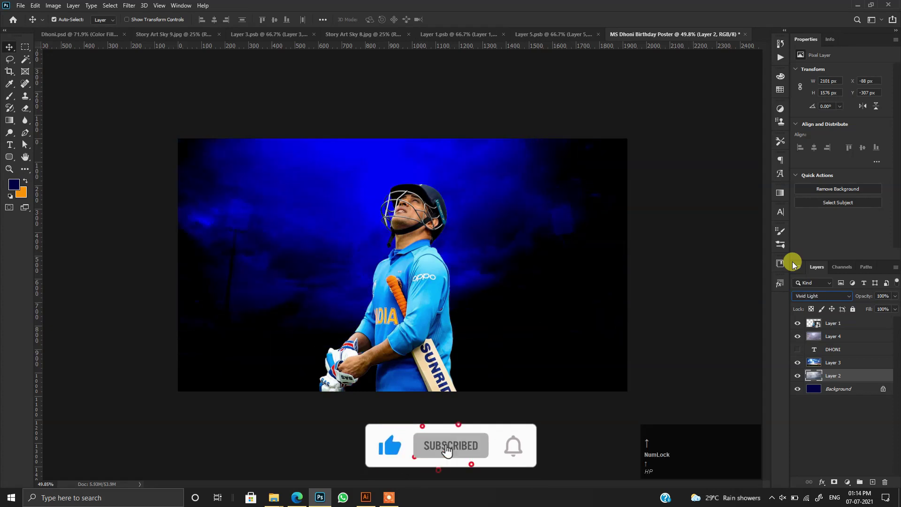
key(Down)
key(Up)
key(Up)
key(Up)
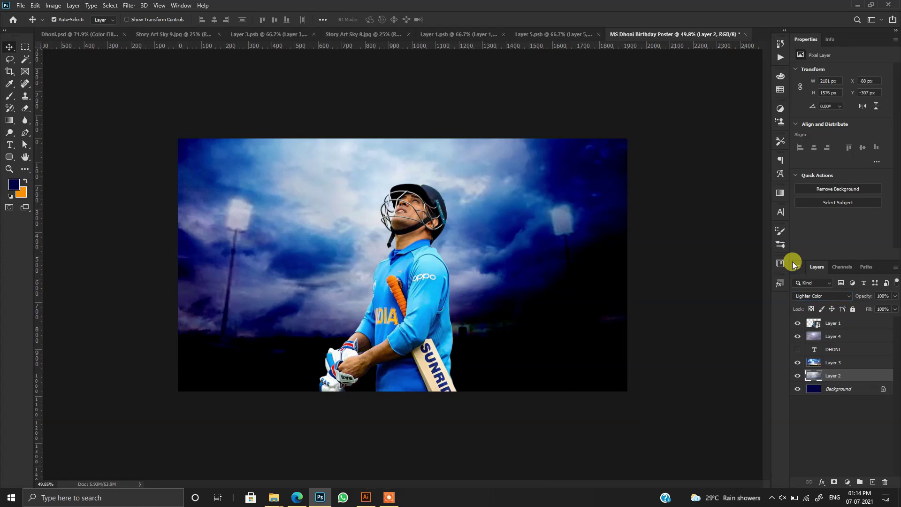
click(797, 349)
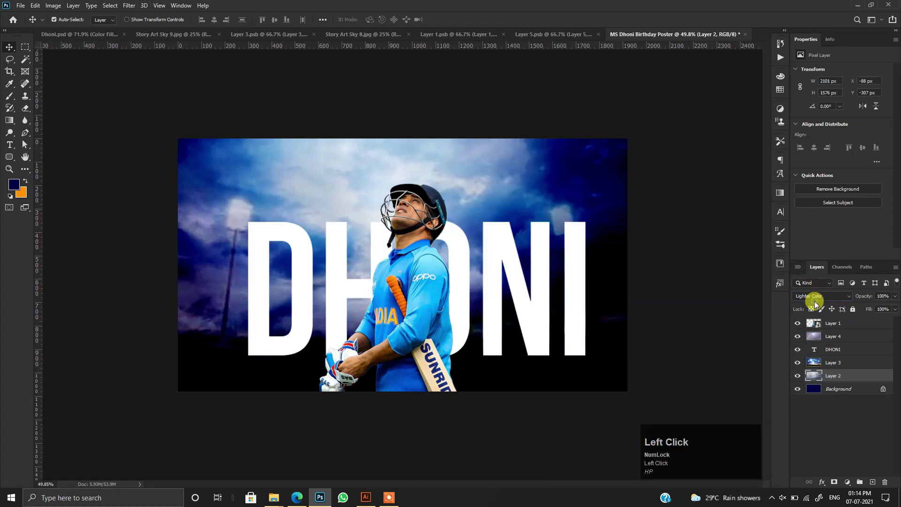
Keep the Layer 2 clouds on Lighter Color and set the blend mode of the DHONI text to Soft Light.
click(814, 298)
click(805, 353)
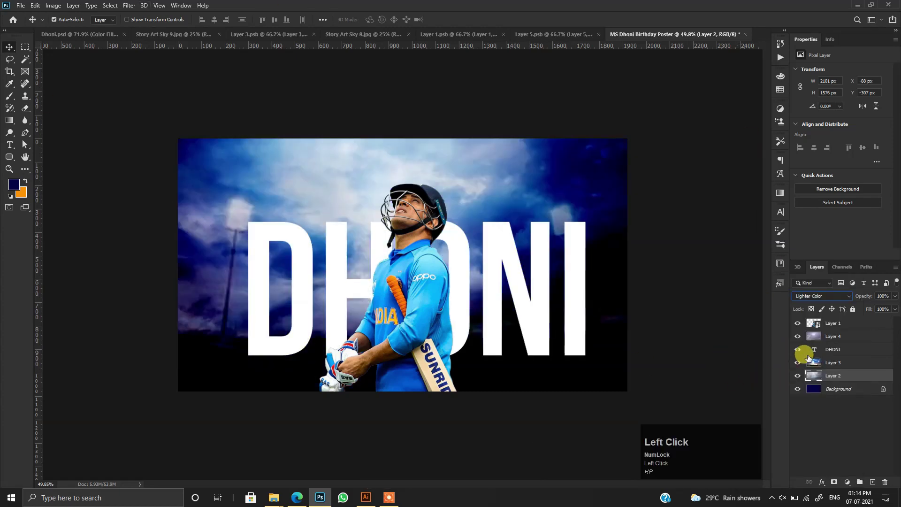
click(728, 348)
click(833, 349)
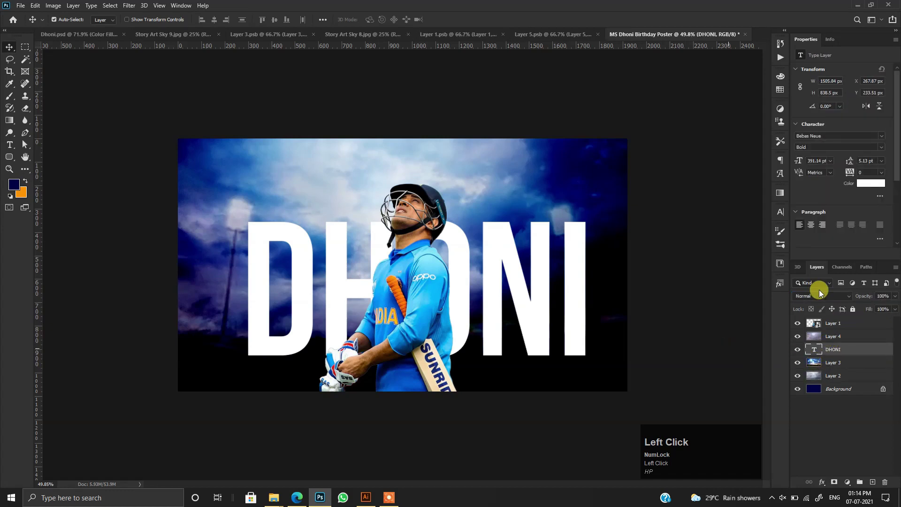
click(819, 296)
click(803, 374)
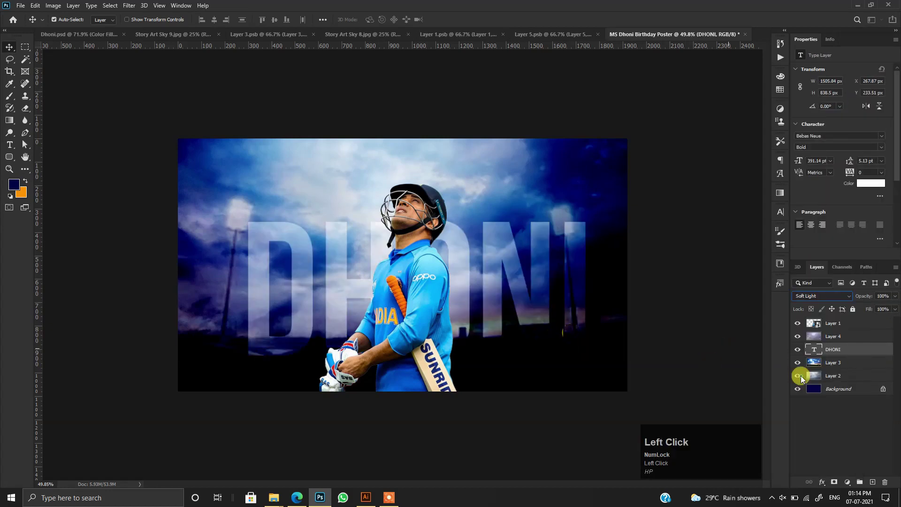
click(667, 302)
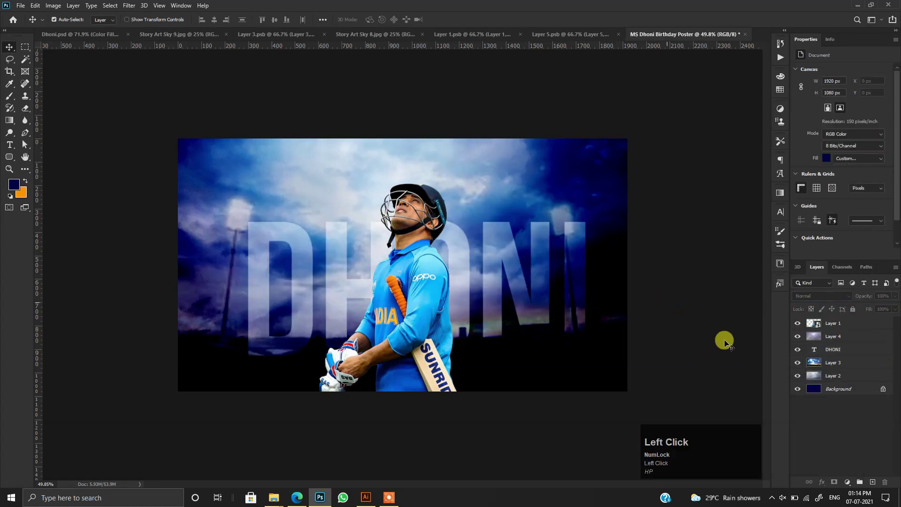
Try several opacities on the DHONI text layer and settle on 40%.
click(221, 298)
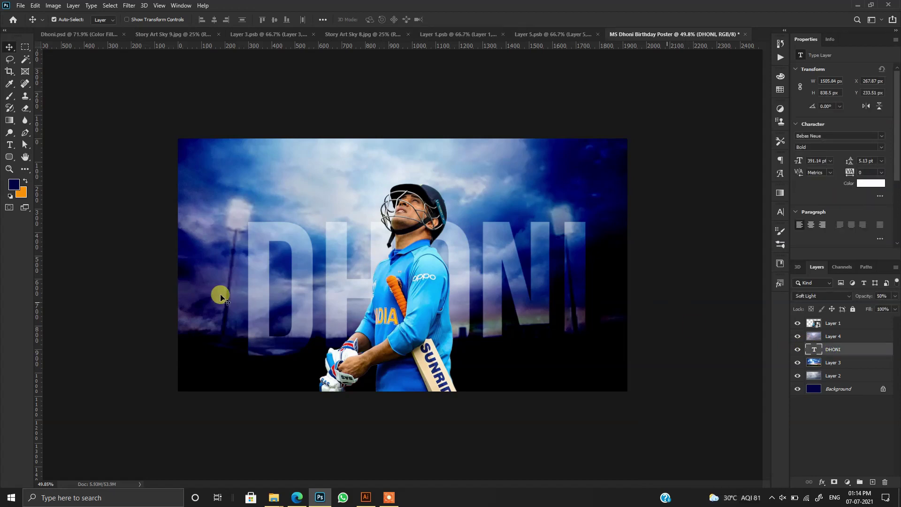
key(1)
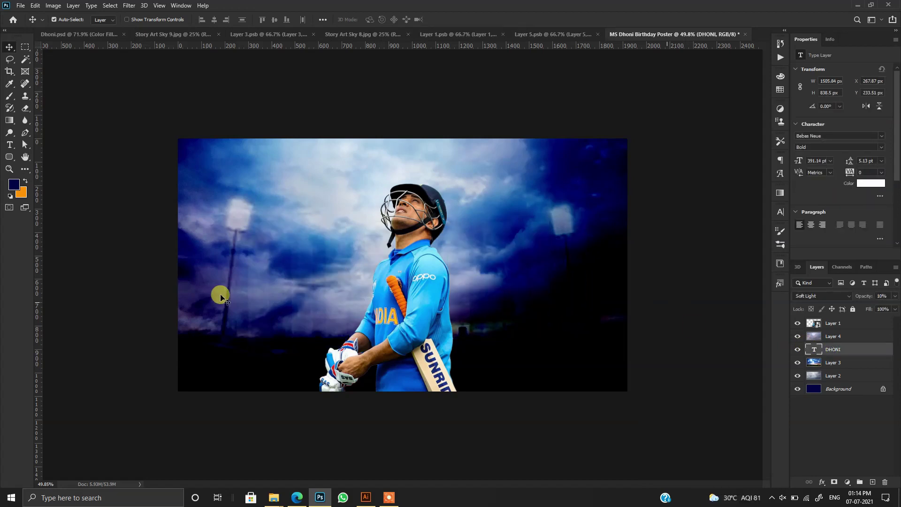
key(4)
Scale Layer 3 down slightly to about 1941 by 1292 px so that it just covers the canvas.
click(828, 362)
key(ctrl+t)
drag(639, 258, 630, 257)
double_click(239, 161)
scroll(260, 174, up, 2)
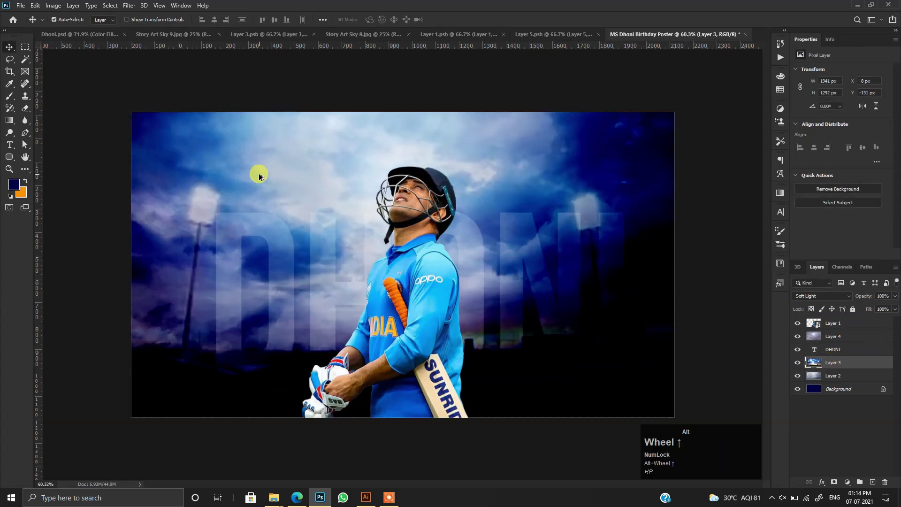
click(842, 338)
scroll(327, 354, up, 1)
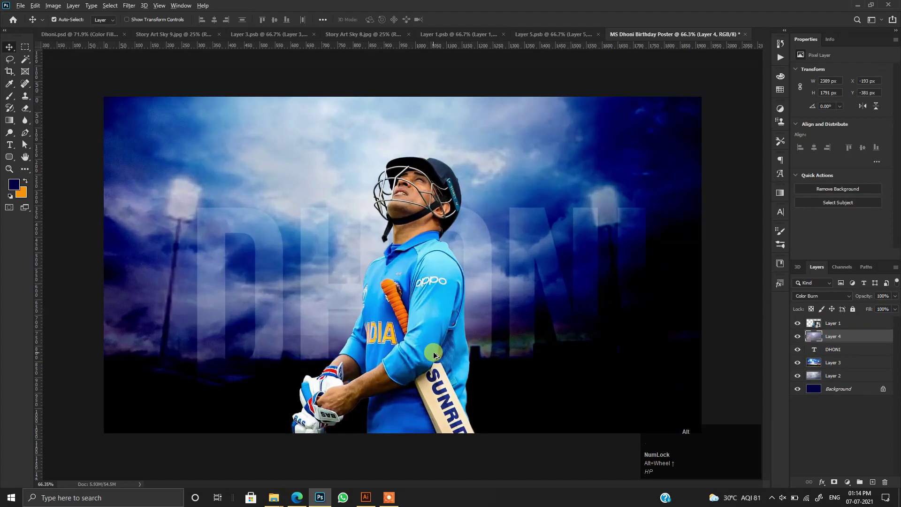
scroll(434, 355, down, 1)
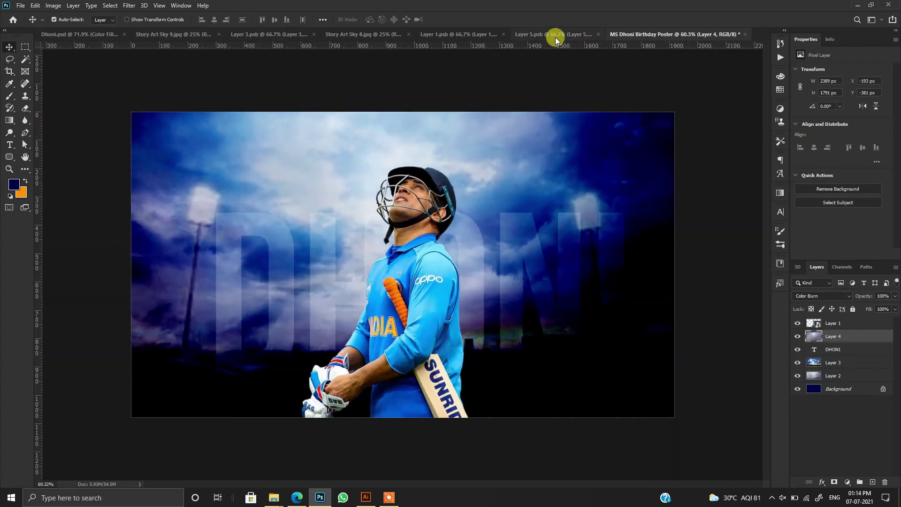
Bring the batting player photo from Layer 5.psb into the poster beneath Layer 1 and set its blend mode to Soft Light.
click(458, 34)
click(540, 35)
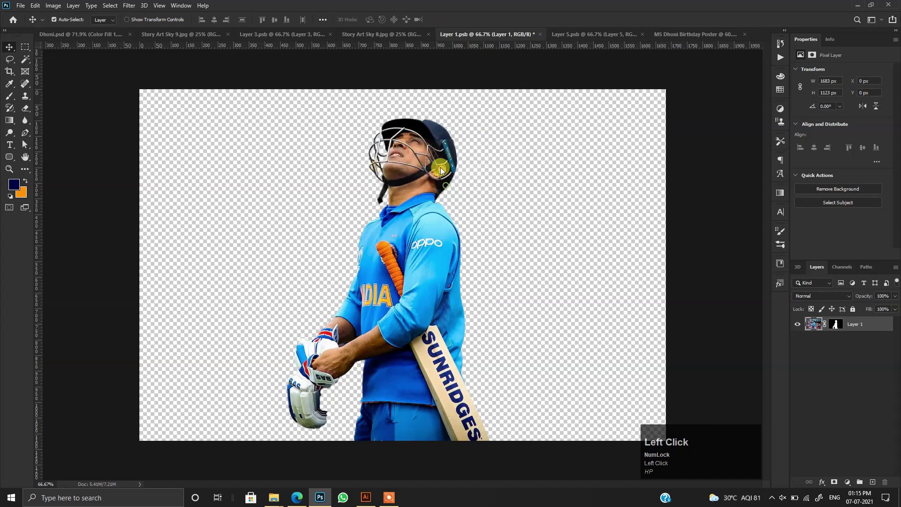
click(492, 36)
click(633, 35)
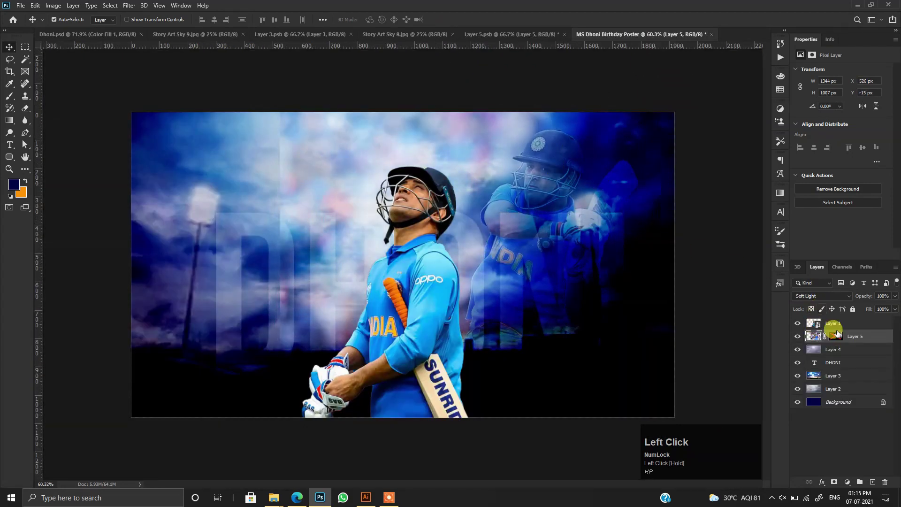
click(819, 296)
click(807, 374)
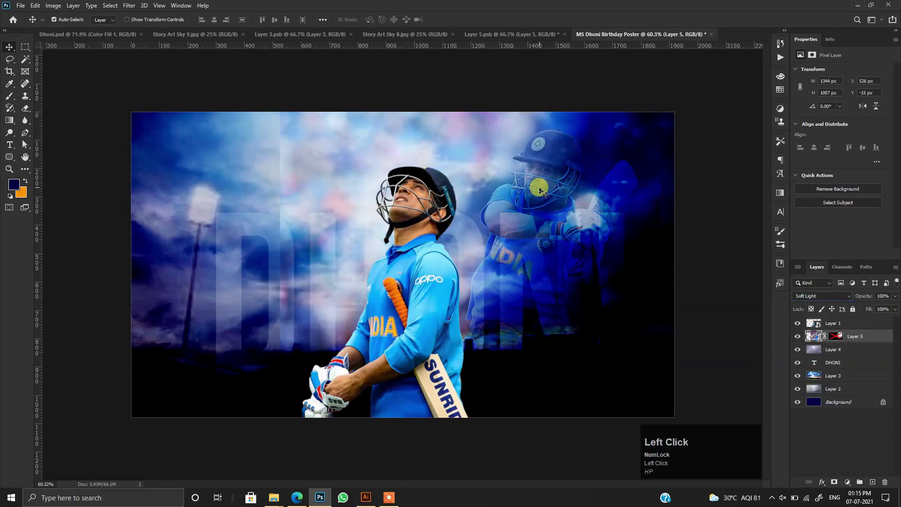
Enlarge the batting player on Layer 5 to about 1483 by 1111 px beside the main player and enable its layer mask.
drag(541, 191, 536, 194)
key(ctrl+t)
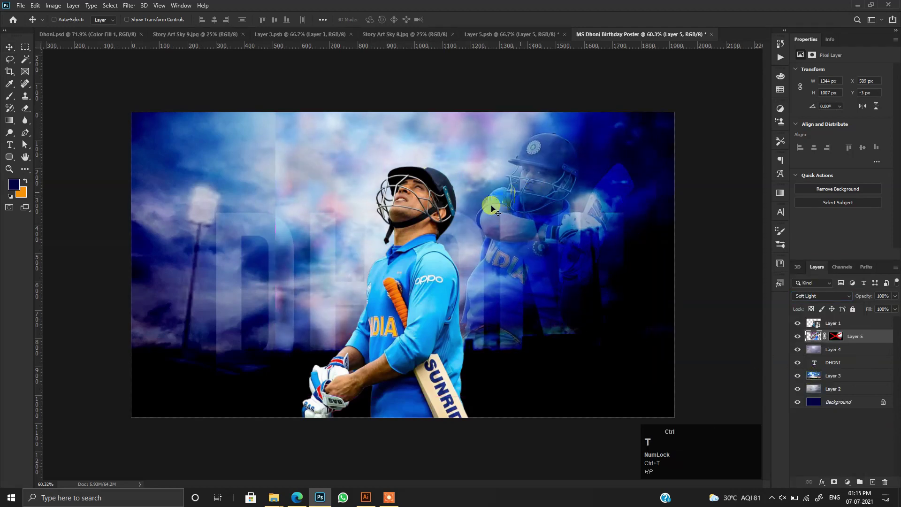
drag(276, 397, 241, 428)
drag(485, 327, 504, 317)
double_click(616, 178)
shift+click(834, 337)
scroll(521, 185, up, 2)
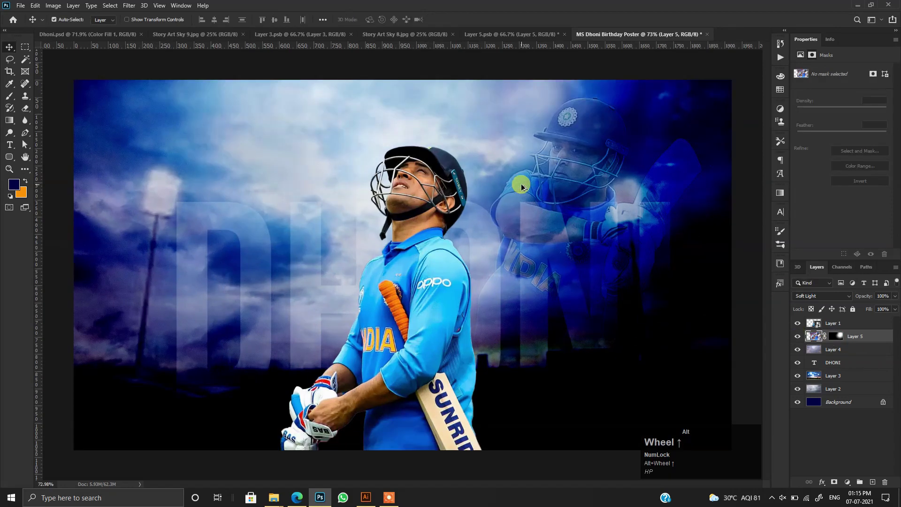
scroll(579, 263, down, 3)
click(826, 350)
click(849, 337)
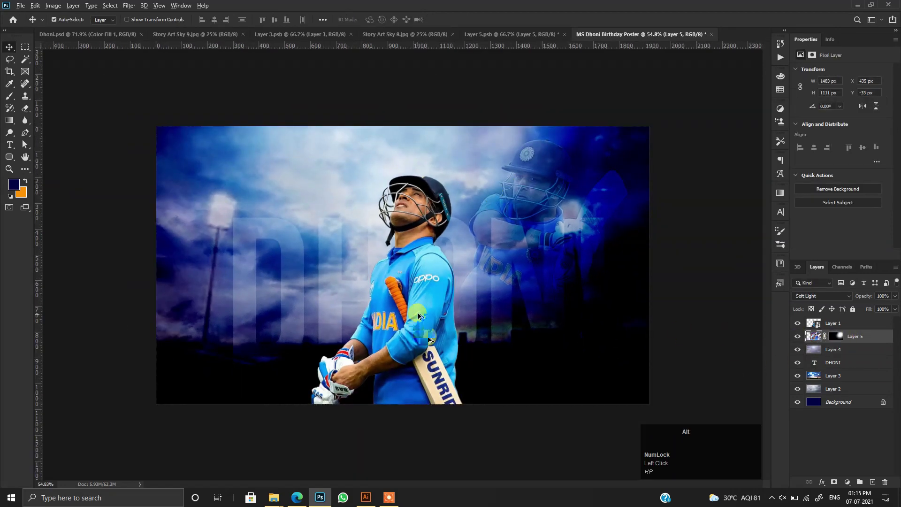
scroll(417, 311, up, 1)
Add a dark blue to transparent gradient fill layer above Layer 1.
click(849, 326)
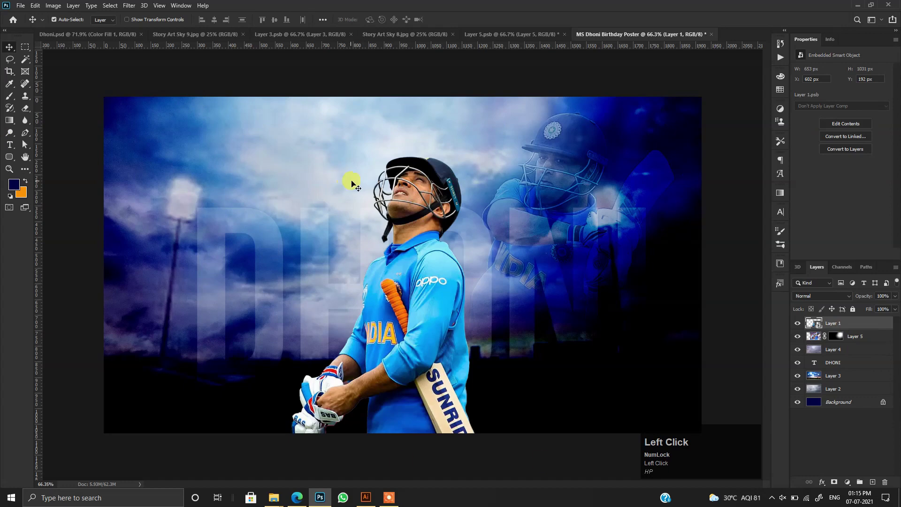
scroll(342, 170, down, 1)
scroll(342, 170, up, 1)
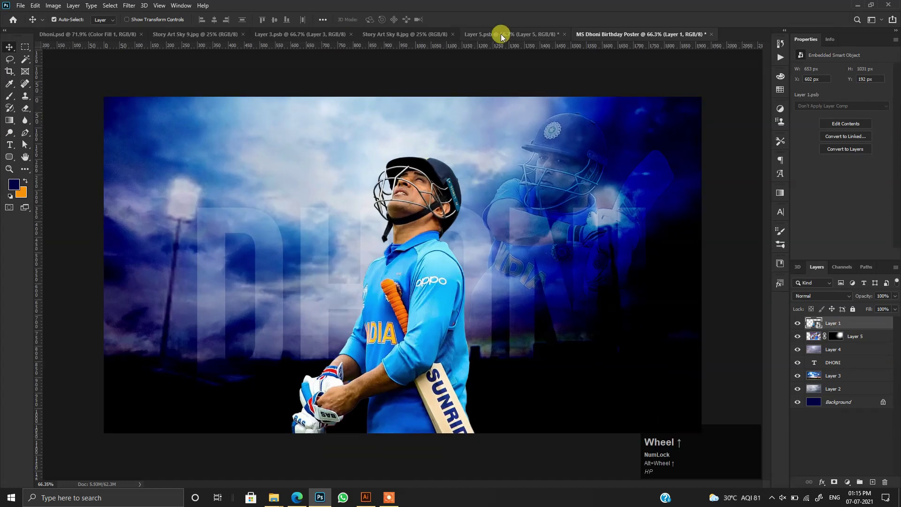
click(847, 481)
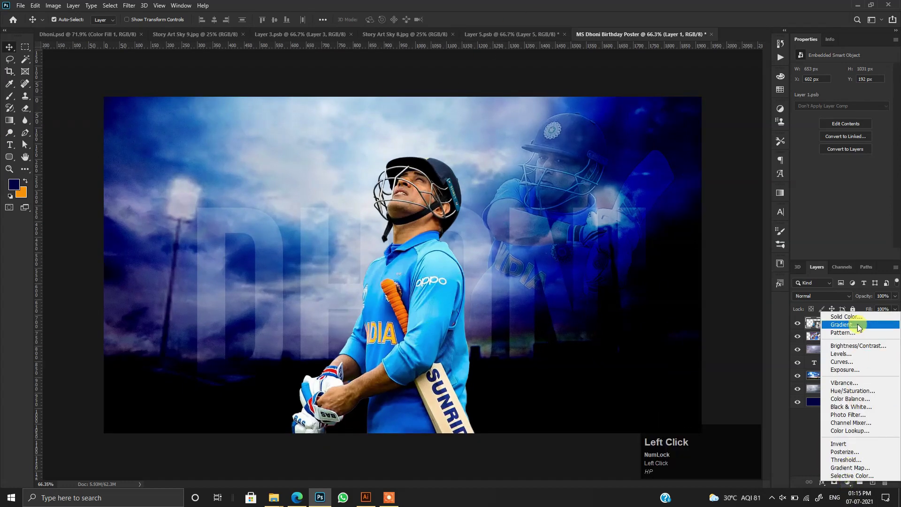
click(840, 324)
click(752, 144)
Try out blend modes on the gradient fill layer and set it to Lighter Color.
click(826, 296)
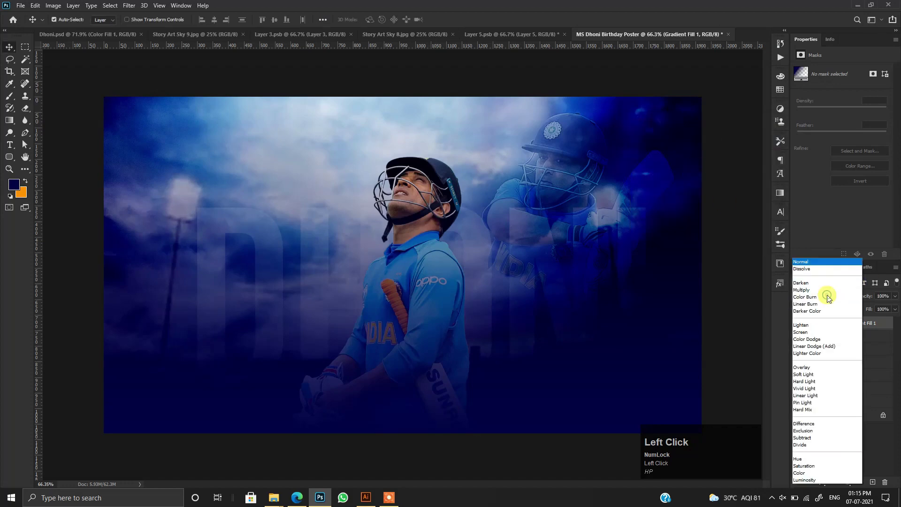
click(823, 260)
key(Down)
key(Down)
key(Down)
key(Down)
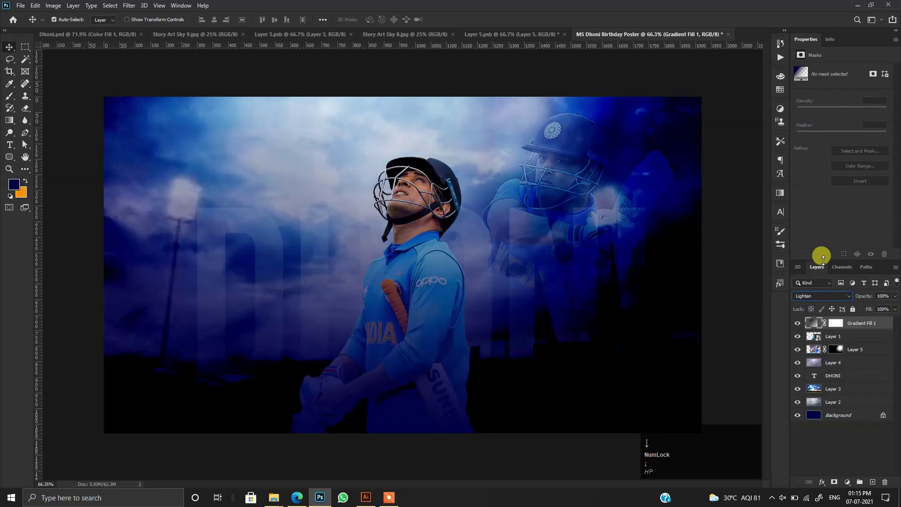
key(Down)
key(Down)
key(Down)
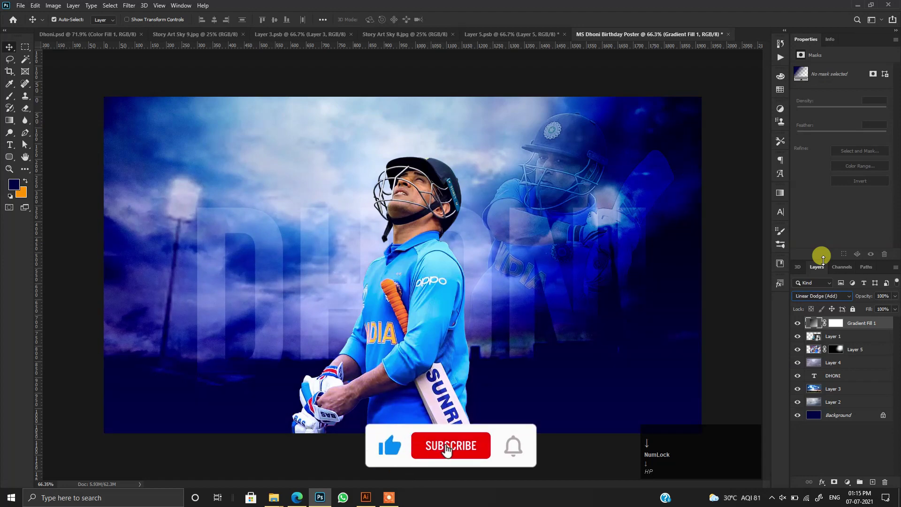
key(Down)
key(Up)
key(Up)
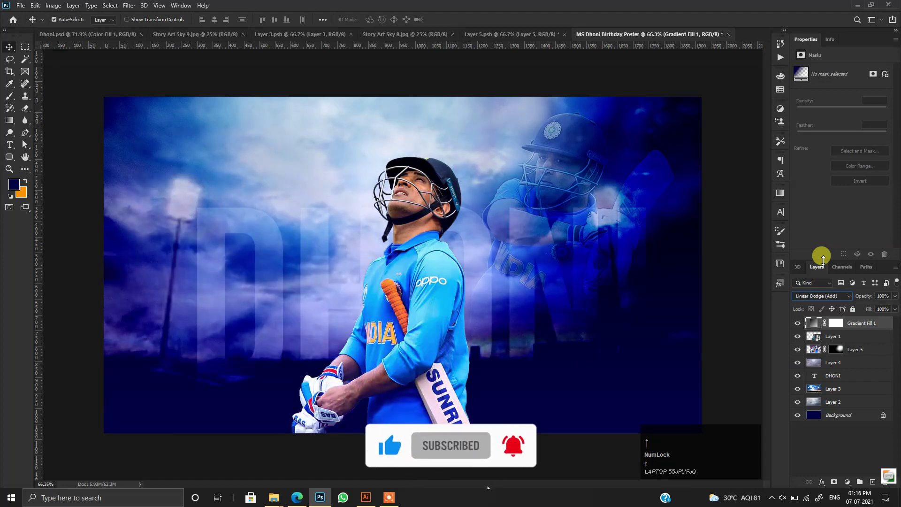
key(Down)
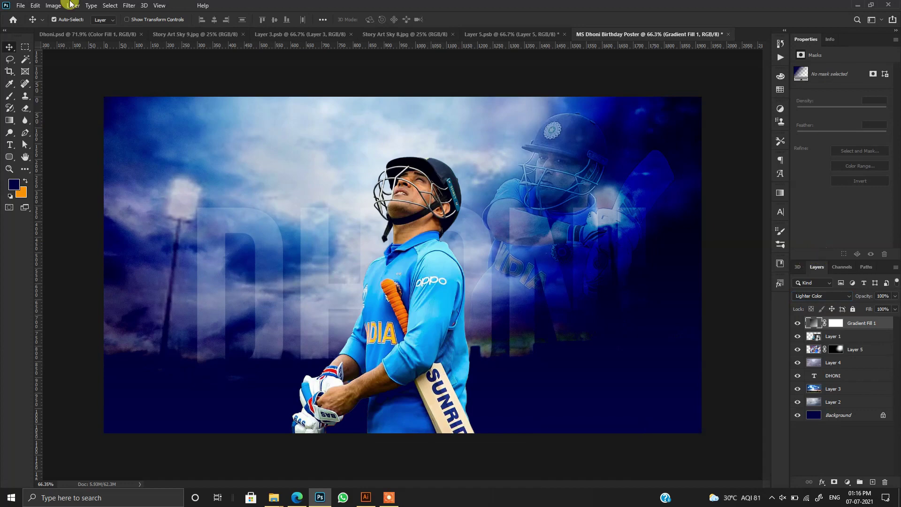
scroll(393, 254, down, 3)
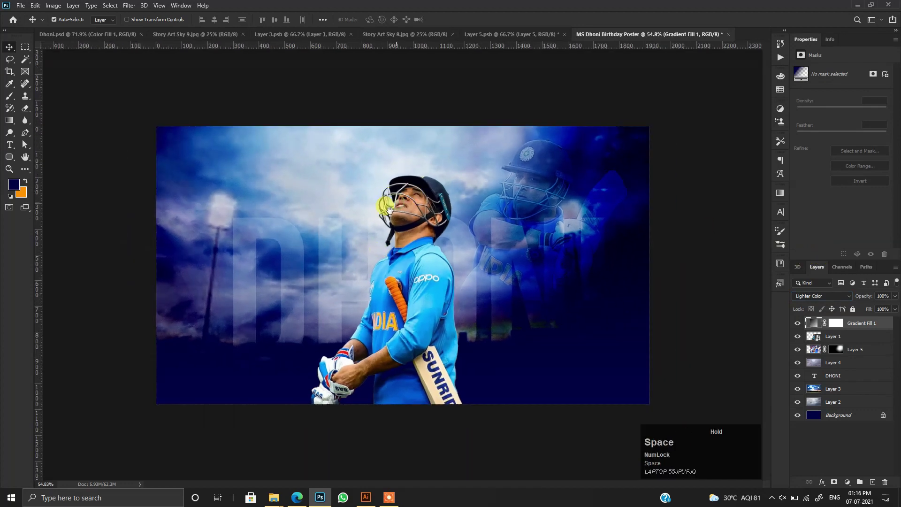
scroll(392, 210, up, 1)
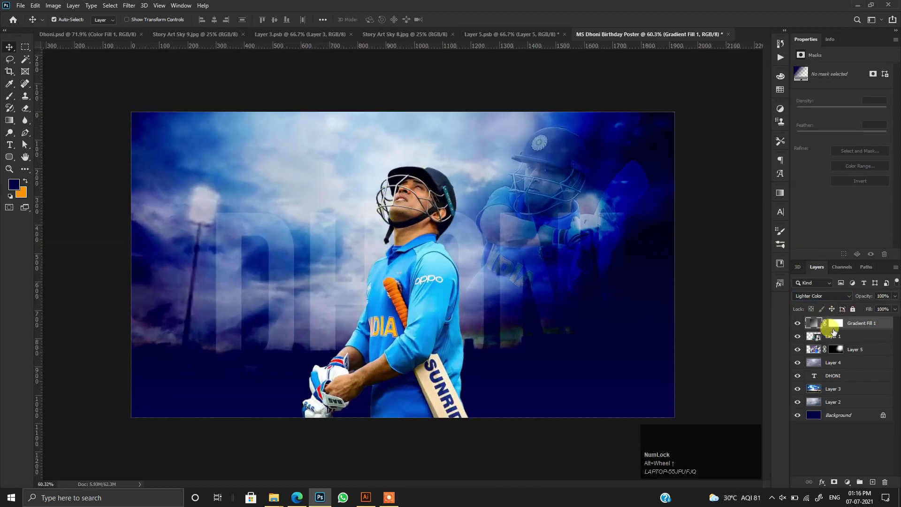
Add a solid color fill layer in dark blue 000047 above the gradient fill.
click(871, 482)
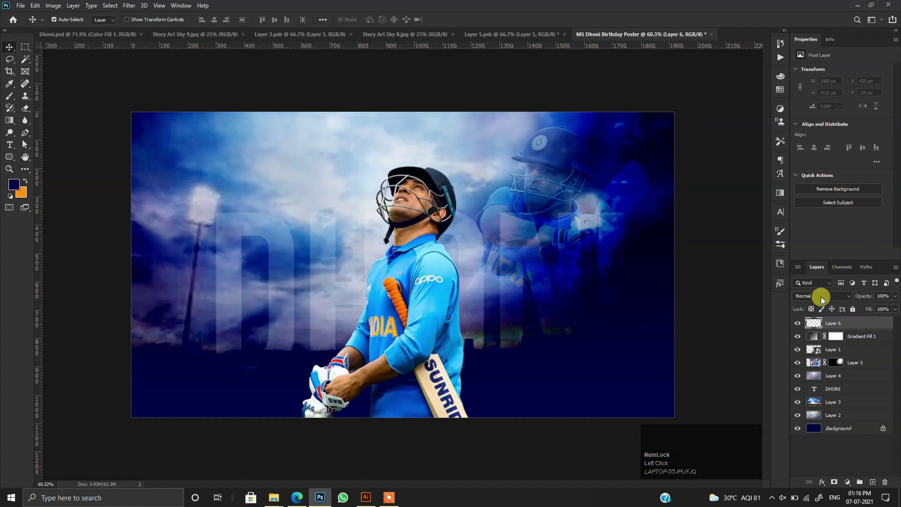
click(847, 481)
click(837, 314)
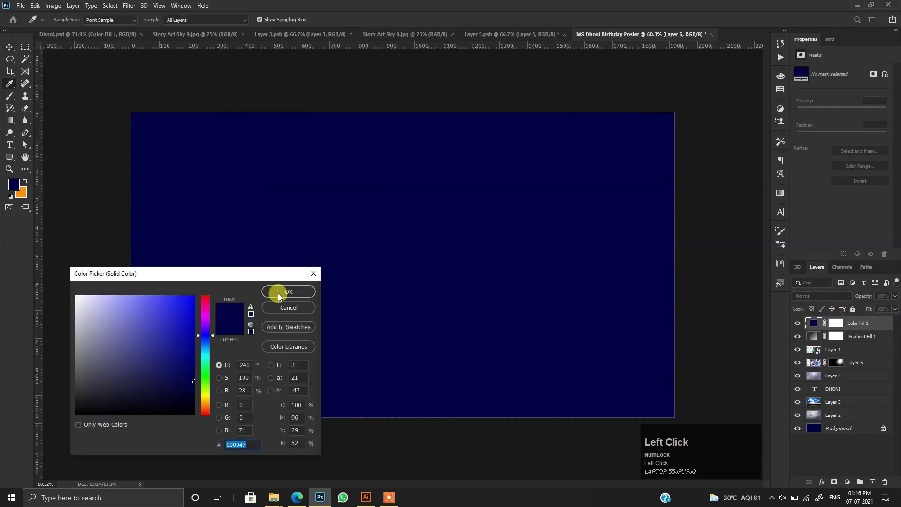
click(278, 293)
Try out blend modes on the dark blue color fill layer and set it to Exclusion.
click(818, 296)
click(810, 263)
key(Down)
key(Down)
key(Down)
key(Down)
key(Down)
key(Down)
key(Down)
key(Down)
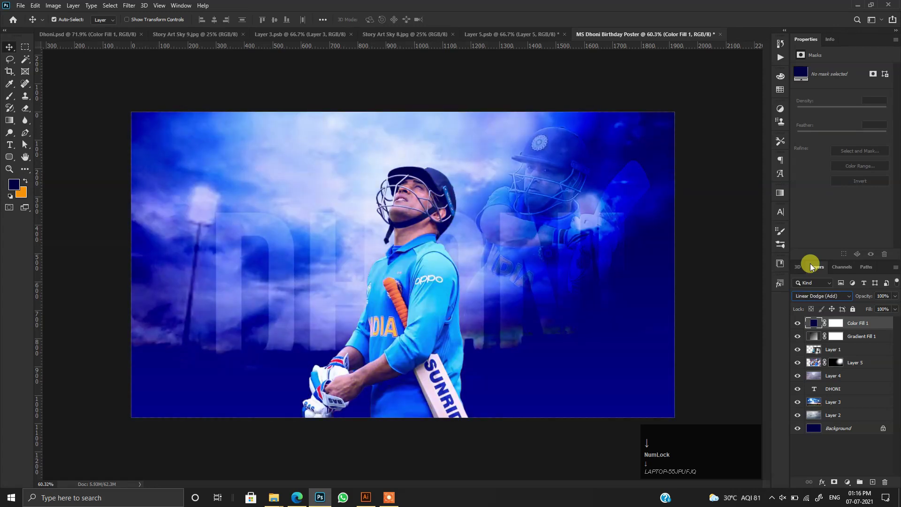
key(Down)
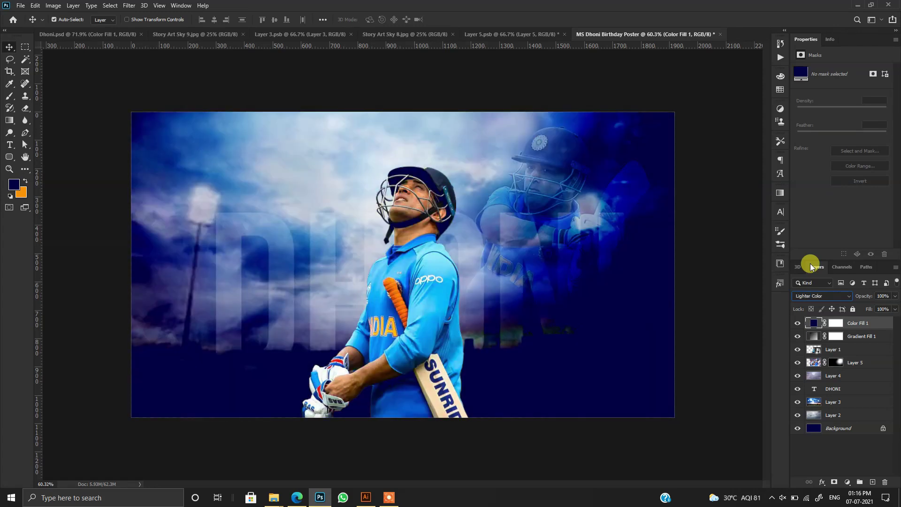
key(Down)
key(Down)
key(Down)
key(Down)
key(Down)
key(Down)
key(Down)
key(Down)
key(Down)
scroll(398, 237, up, 5)
scroll(394, 208, down, 4)
scroll(393, 209, up, 2)
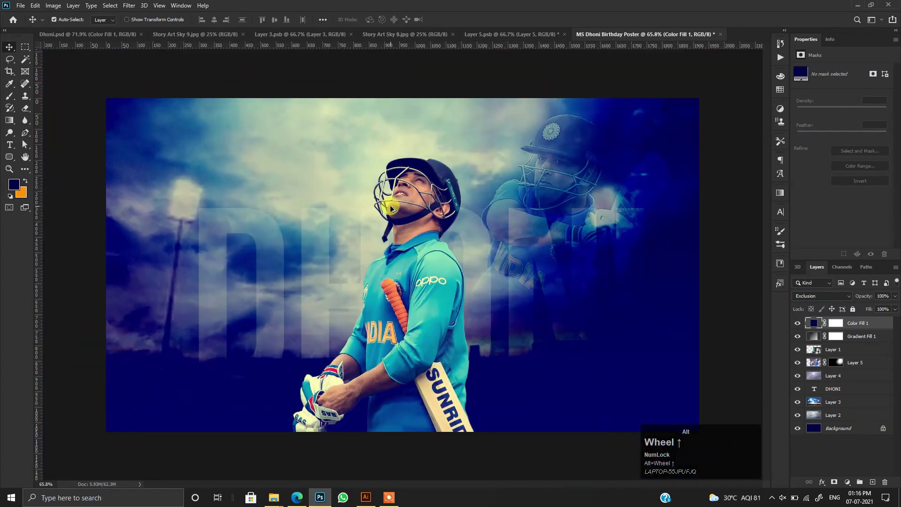
scroll(413, 272, up, 1)
scroll(408, 276, down, 1)
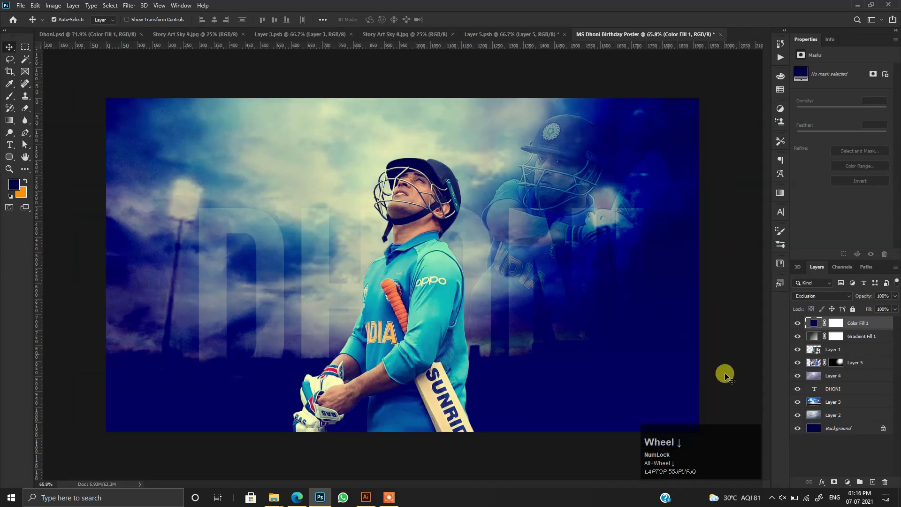
Add an empty layer above Layer 1 and choose white as the foreground color for the Brush.
click(845, 350)
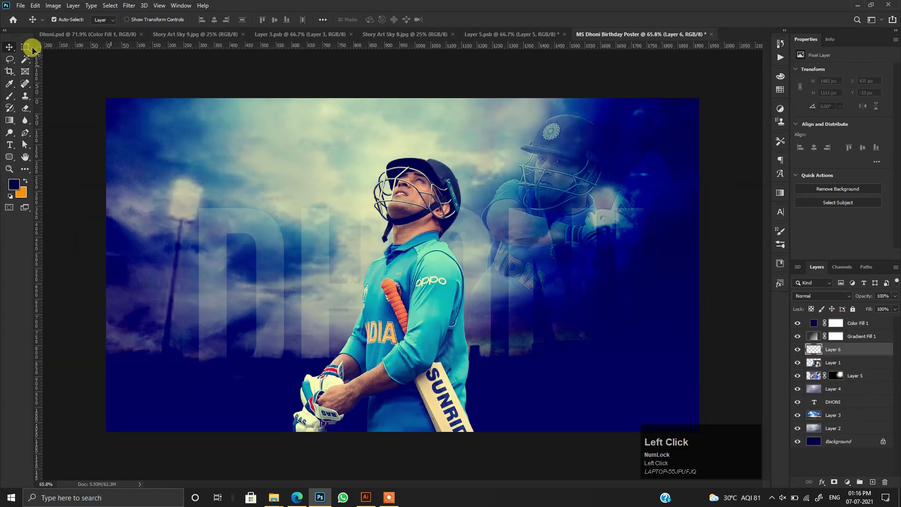
click(8, 97)
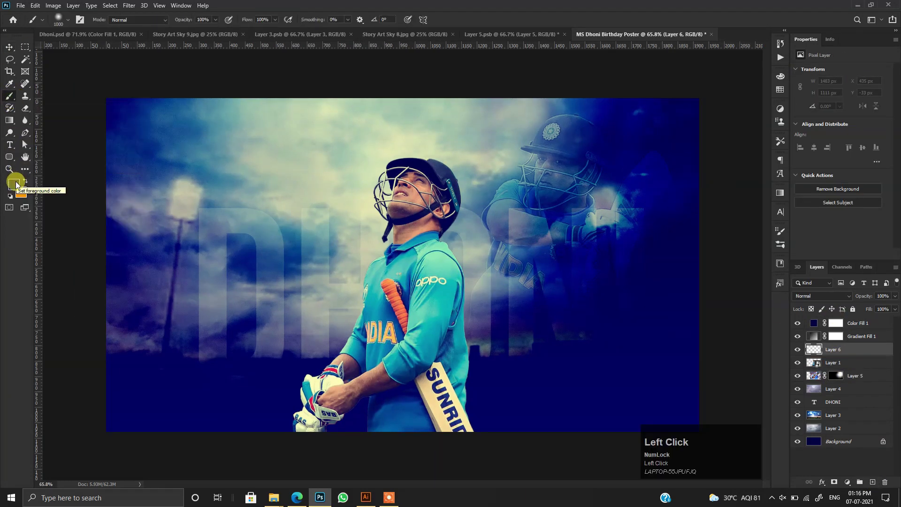
click(13, 185)
drag(85, 314, 61, 275)
click(284, 292)
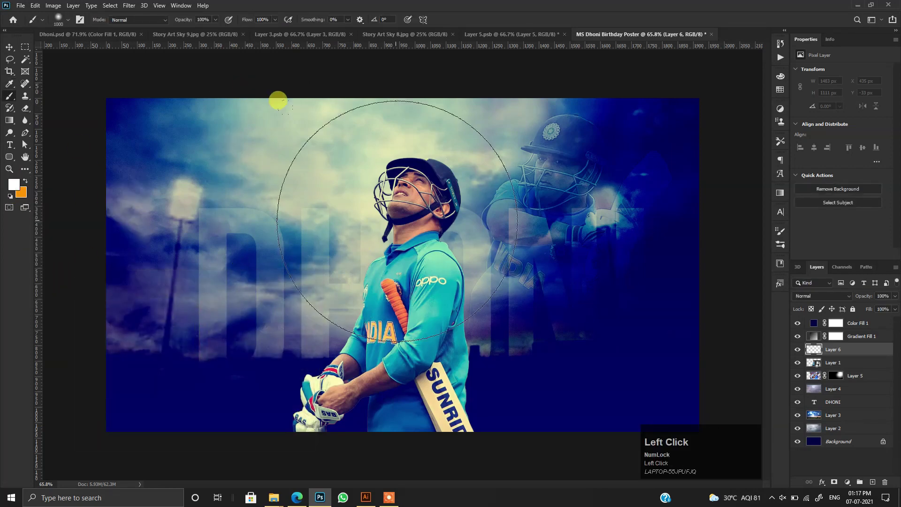
Dab a soft white glow on Layer 6 and stretch it upward into a tall light about 1497 by 3413 px above the player.
key(bracketleft)
click(398, 265)
key(ctrl+t)
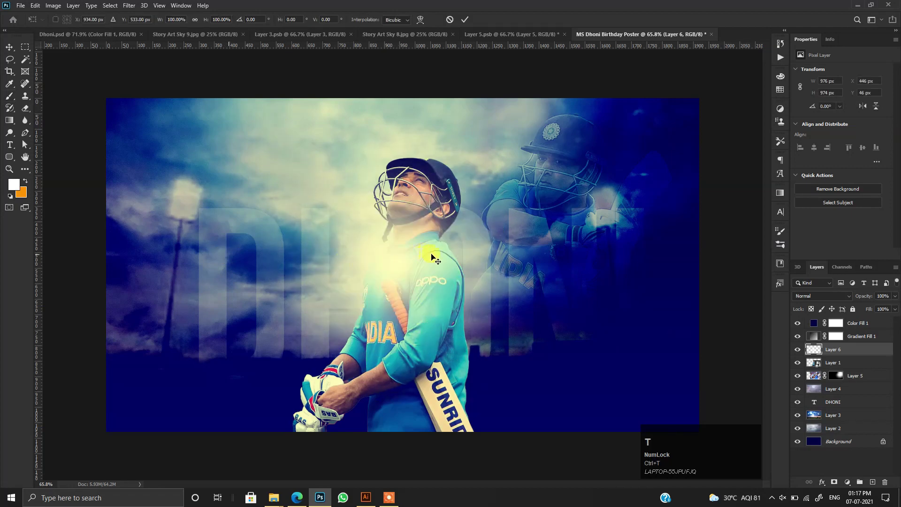
mouse_move(539, 260)
mouse_down()
mouse_move(706, 268)
mouse_move(573, 268)
mouse_up()
scroll(458, 293, down, 3)
drag(506, 264, 482, 261)
drag(406, 278, 398, 230)
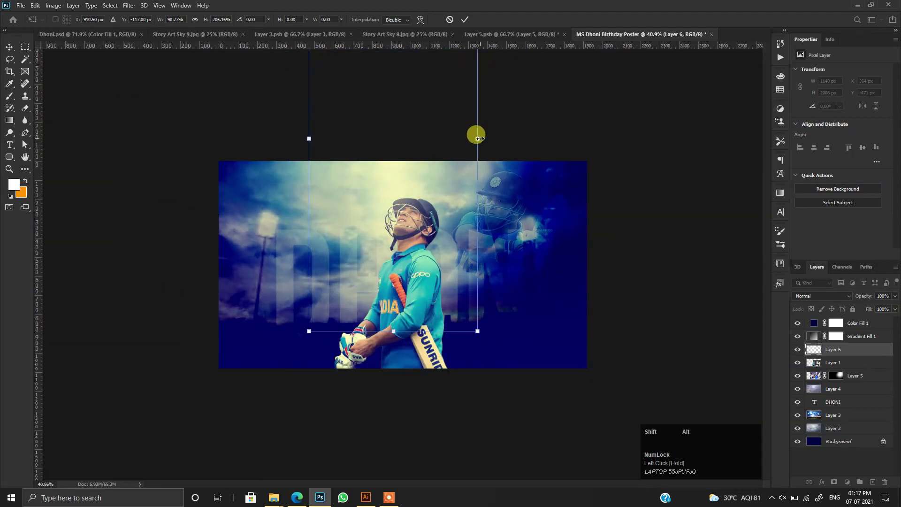
drag(480, 138, 539, 140)
mouse_move(409, 311)
mouse_down()
mouse_move(419, 254)
mouse_move(412, 277)
mouse_up()
double_click(407, 183)
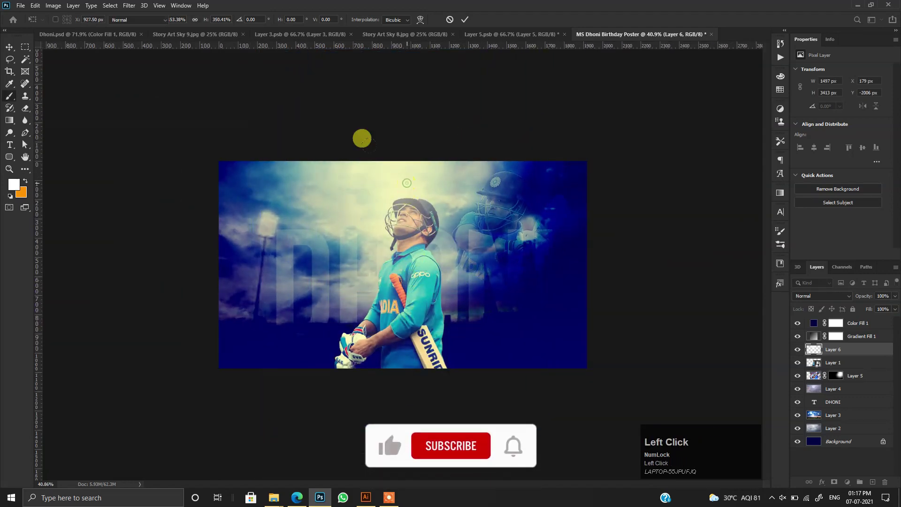
click(9, 49)
scroll(317, 145, up, 2)
drag(397, 170, 294, 278)
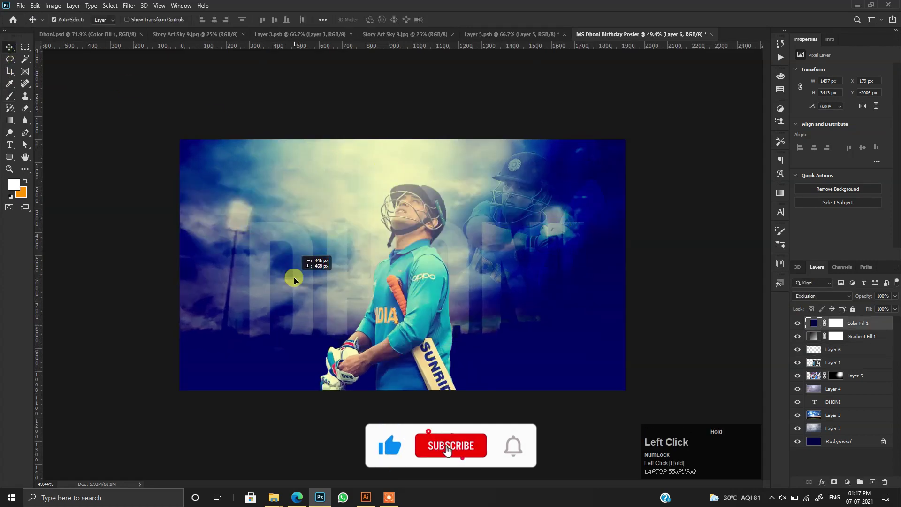
key(ctrl+z)
Enlarge the white glow on Layer 6 to about 132% and place it so it shines down from above the poster.
click(832, 350)
mouse_move(384, 217)
mouse_down()
mouse_move(404, 251)
mouse_move(392, 296)
mouse_move(395, 204)
mouse_up()
scroll(404, 282, down, 5)
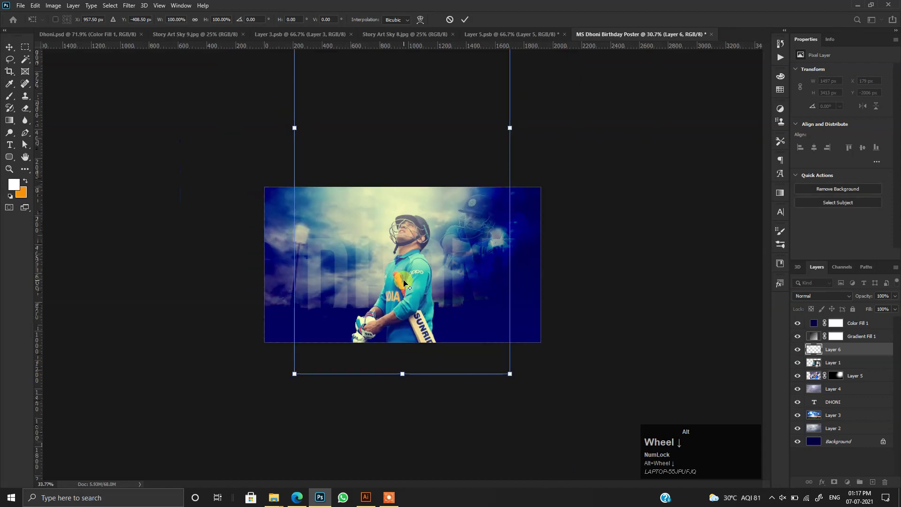
mouse_move(404, 374)
mouse_down()
mouse_move(404, 354)
mouse_move(406, 367)
mouse_up()
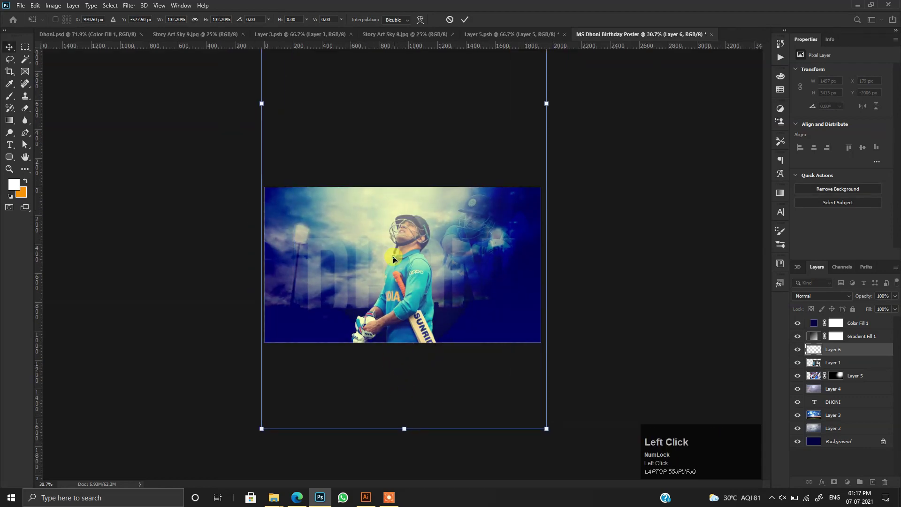
key(Return)
scroll(394, 259, up, 6)
scroll(469, 245, down, 1)
Set the blend mode of the white glow on Layer 6 to Overlay.
click(817, 296)
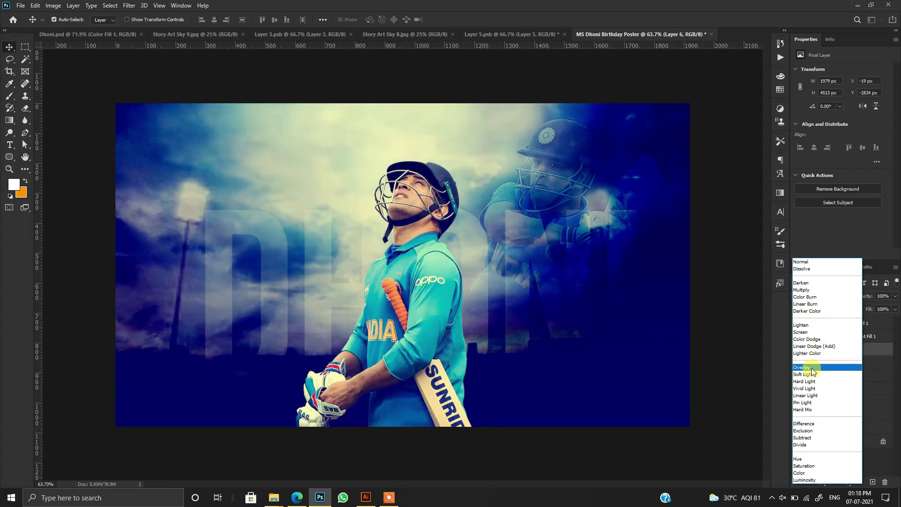
click(812, 368)
click(404, 246)
alt+scroll(400, 250, up, 1)
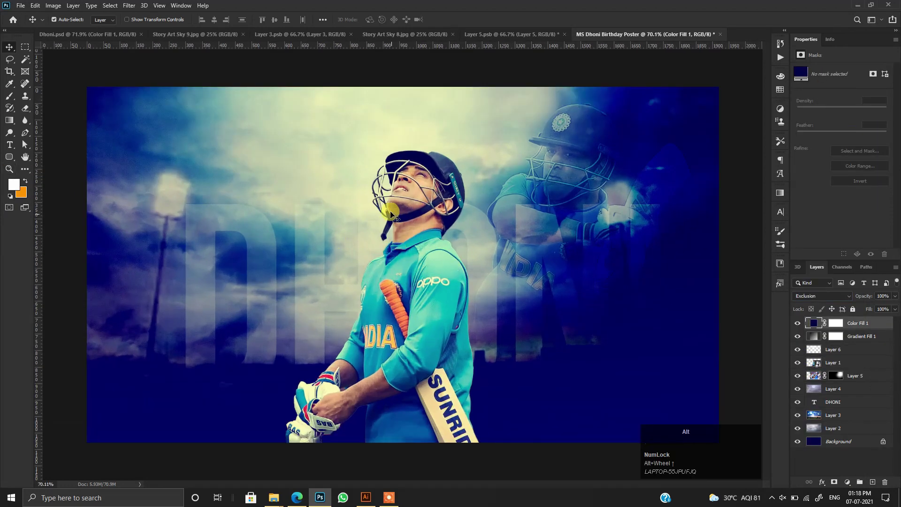
alt+scroll(400, 253, down, 1)
Compare the poster with and without the Layer 6 glow and set that layer's opacity to 50%.
click(833, 351)
click(859, 326)
click(861, 339)
click(843, 352)
alt+scroll(346, 237, down, 1)
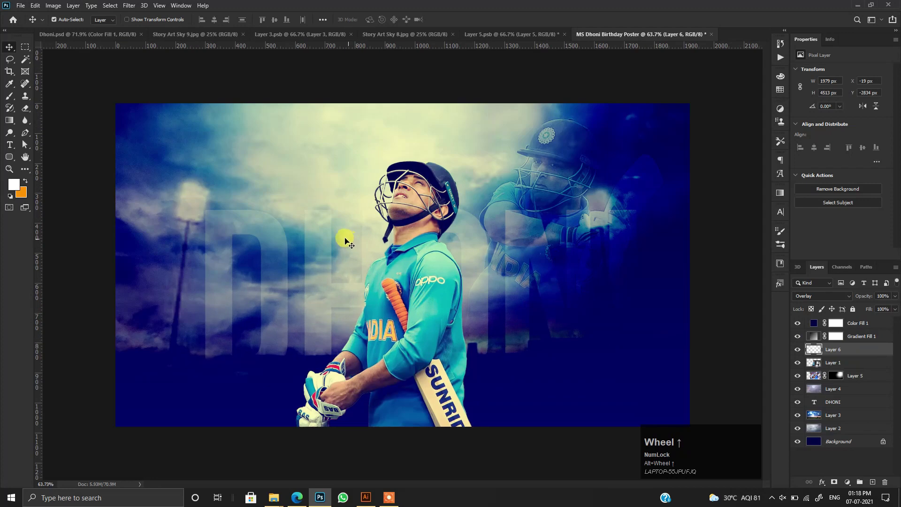
click(797, 350)
click(797, 350)
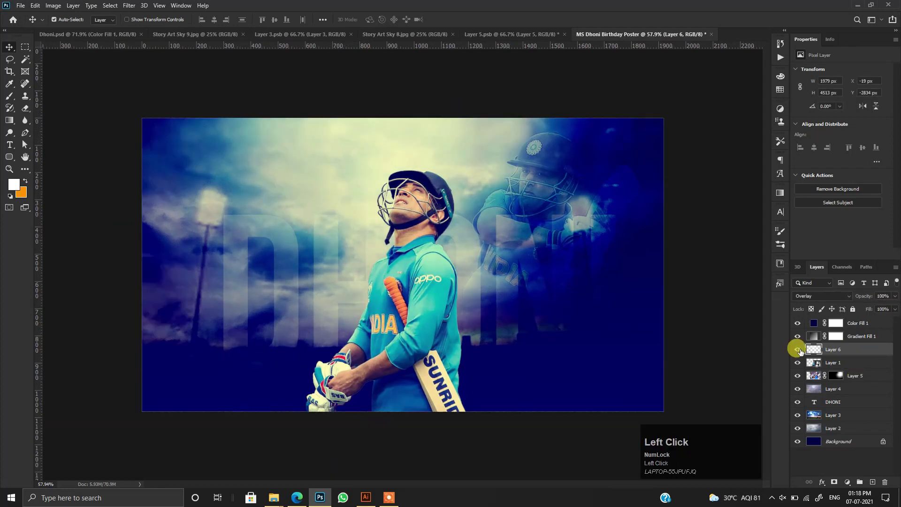
key(5)
click(797, 350)
click(797, 350)
alt+scroll(356, 197, down, 1)
alt+scroll(356, 203, up, 2)
alt+scroll(358, 205, down, 2)
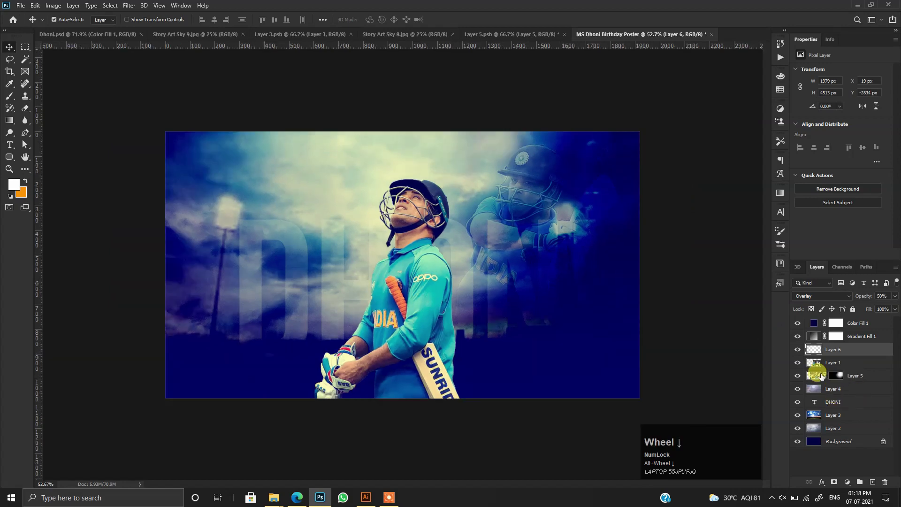
Enlarge the sky image on Layer 4 to about 2979 by 2234 px and shift it over the poster.
click(832, 390)
key(ctrl+t)
alt+scroll(589, 263, down, 2)
mouse_move(653, 260)
alt+shift+mouse_down()
mouse_move(710, 261)
mouse_move(655, 262)
alt+shift+mouse_up()
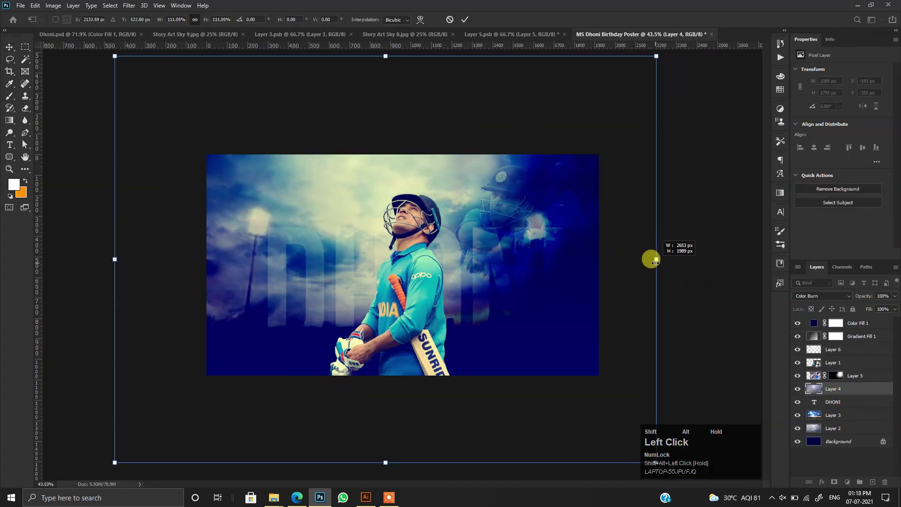
alt+scroll(584, 355, down, 2)
alt+shift+drag(596, 416, 614, 433)
drag(437, 335, 473, 297)
click(806, 388)
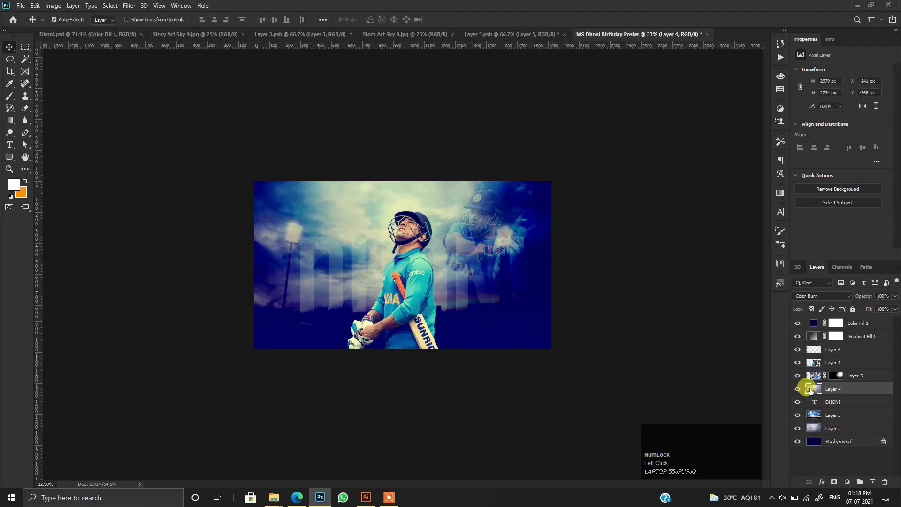
Enlarge the cloud image on Layer 2 to about 2222 by 1667 px and adjust its position.
click(833, 424)
key(ctrl+t)
alt+shift+drag(565, 256, 574, 258)
mouse_move(518, 268)
mouse_down()
mouse_move(519, 245)
mouse_move(519, 263)
mouse_move(488, 268)
mouse_move(514, 263)
mouse_up()
key(Return)
scroll(457, 230, up, 7)
scroll(459, 232, down, 1)
scroll(590, 267, down, 1)
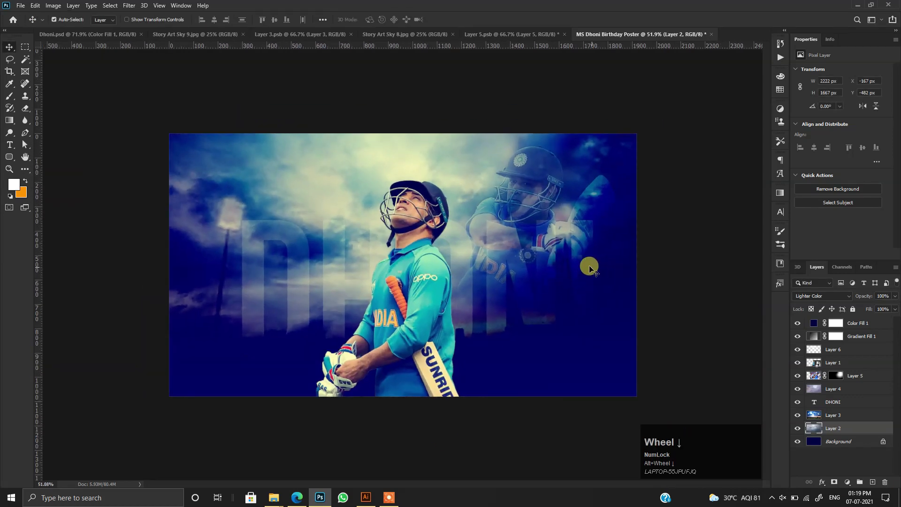
click(798, 387)
key(ctrl+z)
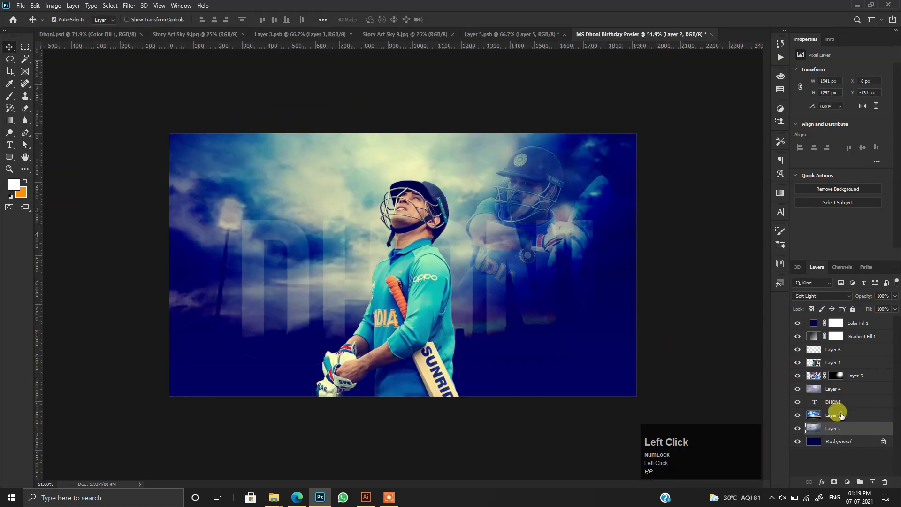
Rescale the stadium image on Layer 3 to about 1932 by 1286 px.
click(840, 415)
key(ctrl+t)
drag(639, 259, 639, 258)
key(Return)
scroll(530, 237, down, 2)
key(space)
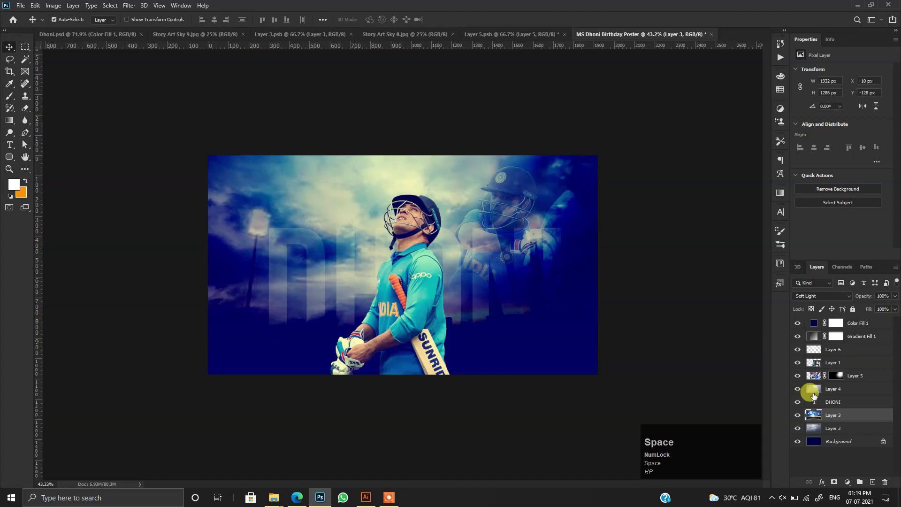
Enlarge the batting image on Layer 5 to about 1850 by 1386 px and reposition it behind the player.
click(853, 378)
key(ctrl+t)
drag(508, 275, 495, 280)
double_click(494, 280)
key(ctrl+t)
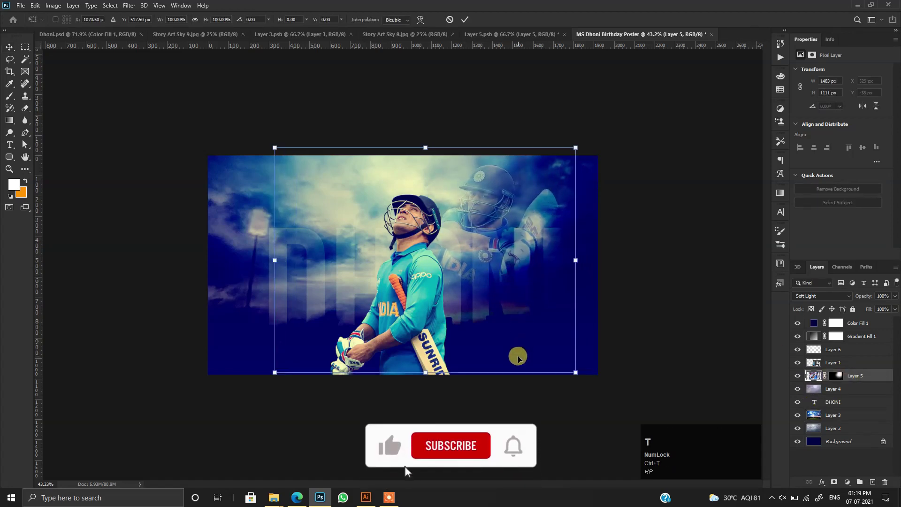
drag(573, 373, 648, 427)
drag(557, 341, 535, 336)
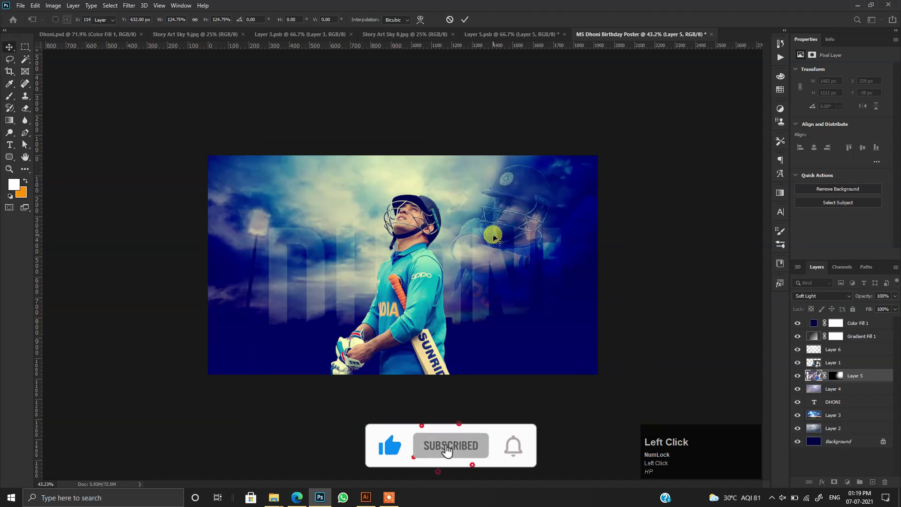
double_click(492, 235)
scroll(446, 225, up, 2)
alt+scroll(424, 223, down, 1)
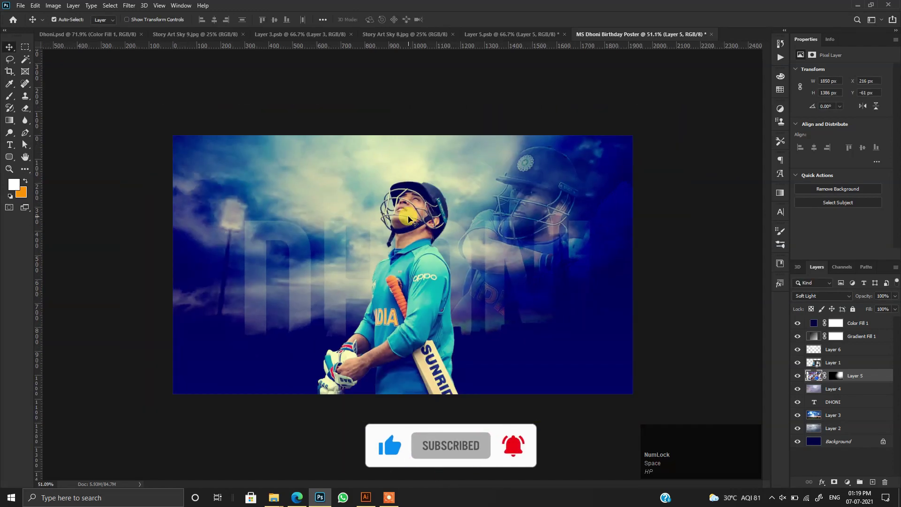
Try out opacities on Layer 5, set its blend mode to Hard Light and its opacity to 50%.
key(5)
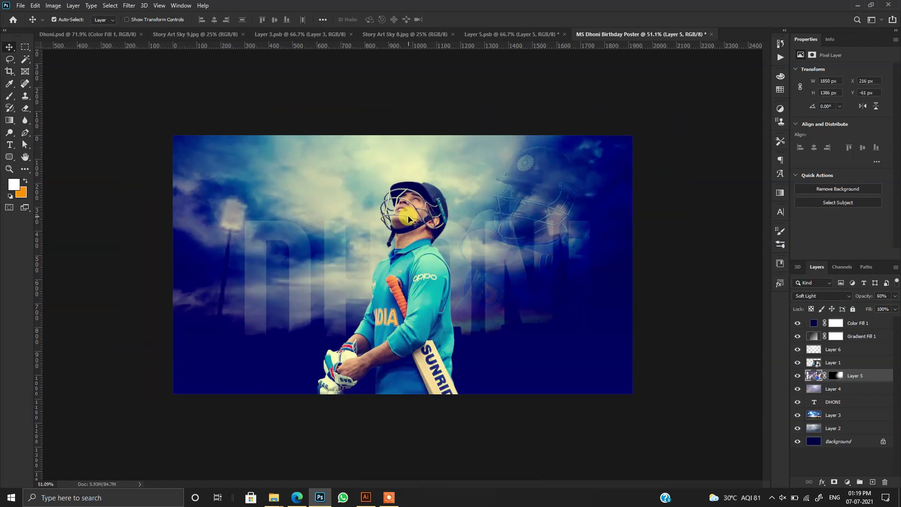
key(0)
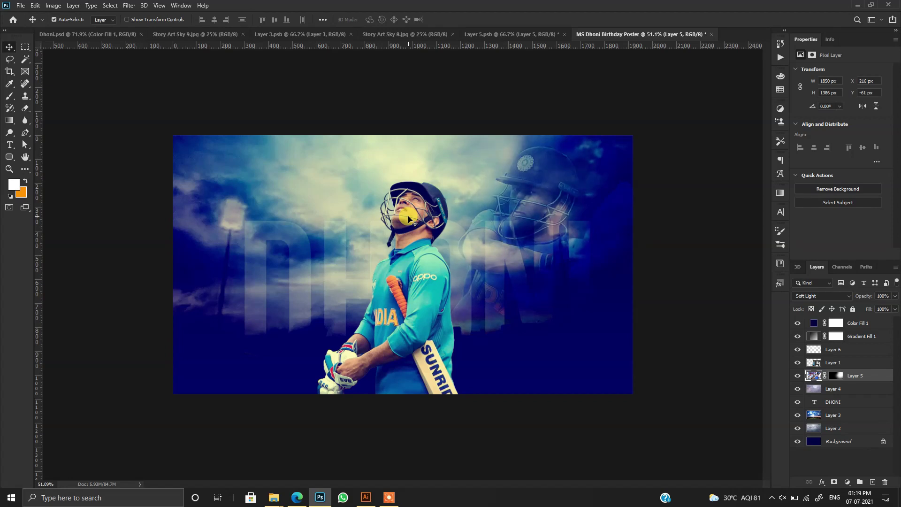
click(840, 296)
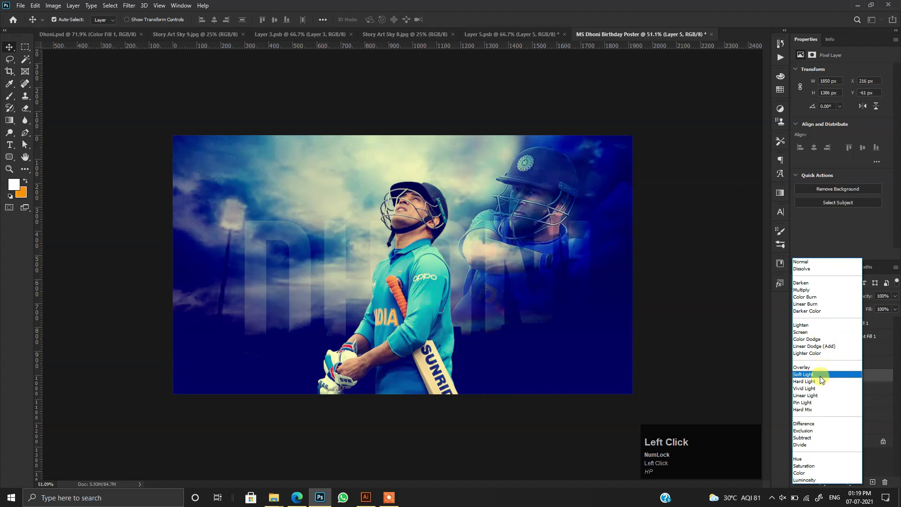
click(820, 375)
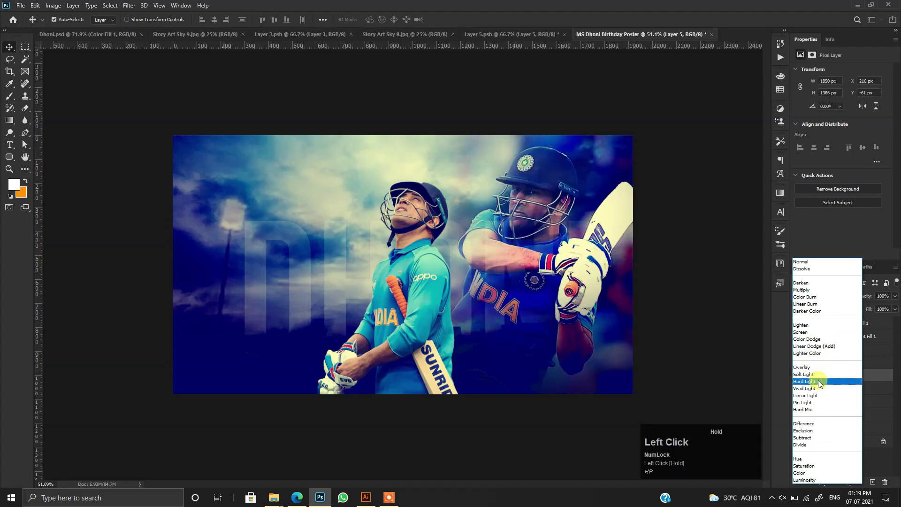
click(818, 381)
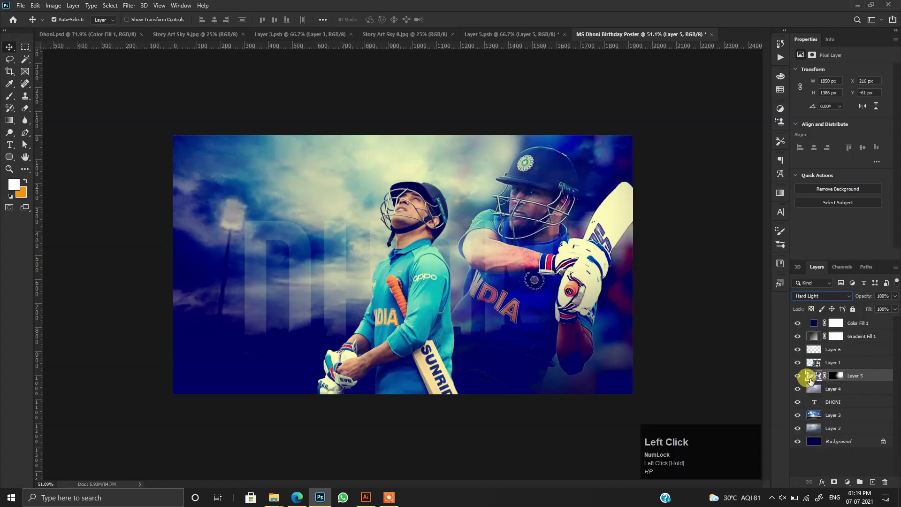
click(762, 294)
Try to fade the lower part of the batting image by painting black on Layer 5's mask with an 1100 px brush.
click(840, 378)
click(836, 377)
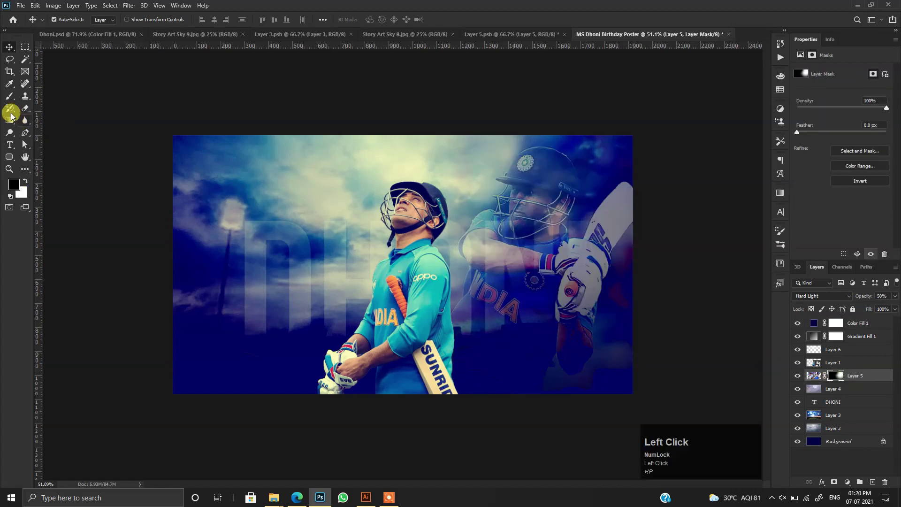
click(10, 96)
drag(612, 234, 590, 342)
key(ctrl+z)
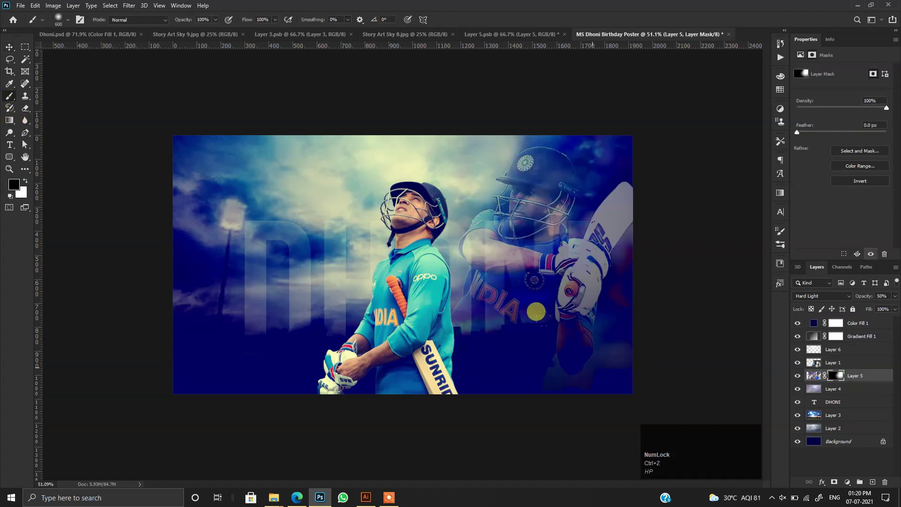
key(bracketright)
key(bracketright)
key(bracketright)
key(bracketright)
key(bracketright)
mouse_move(515, 376)
mouse_down()
mouse_move(704, 241)
mouse_move(693, 238)
mouse_up()
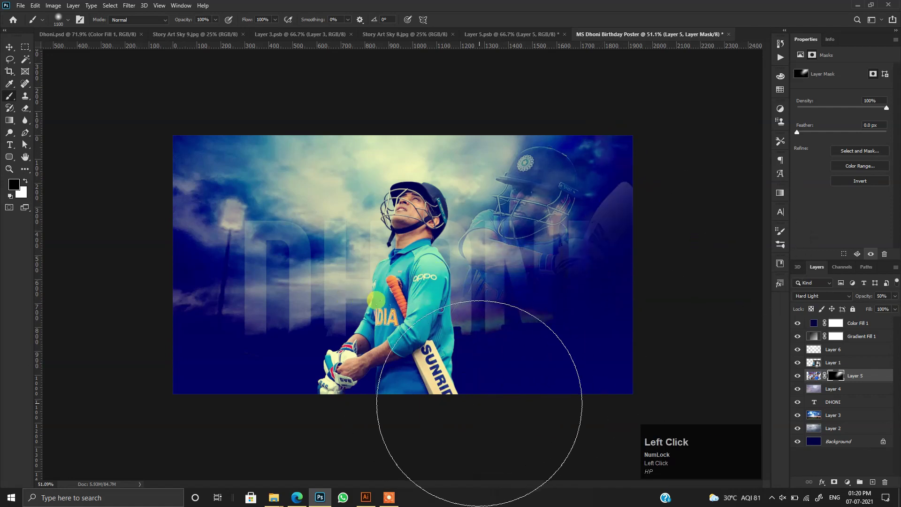
key(z)
key(ctrl+z)
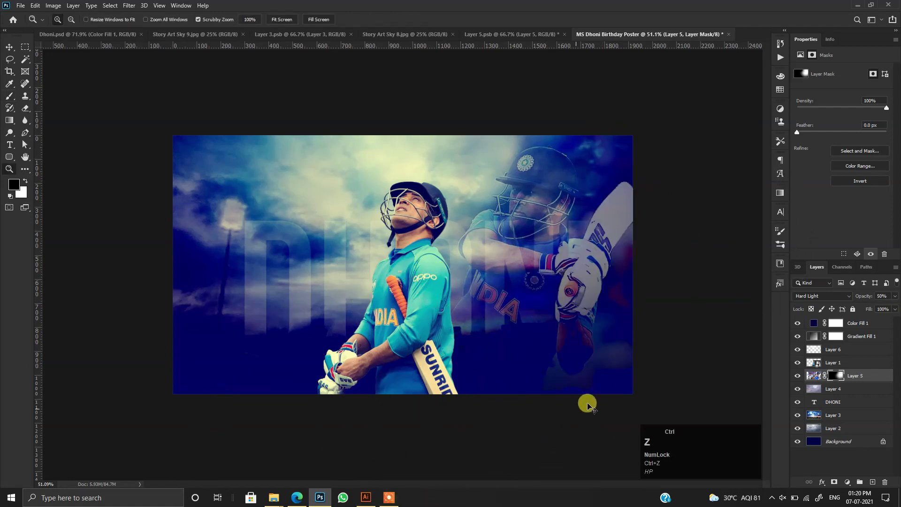
Try out blend modes on the batting image on Layer 5 and set it to Screen.
click(10, 47)
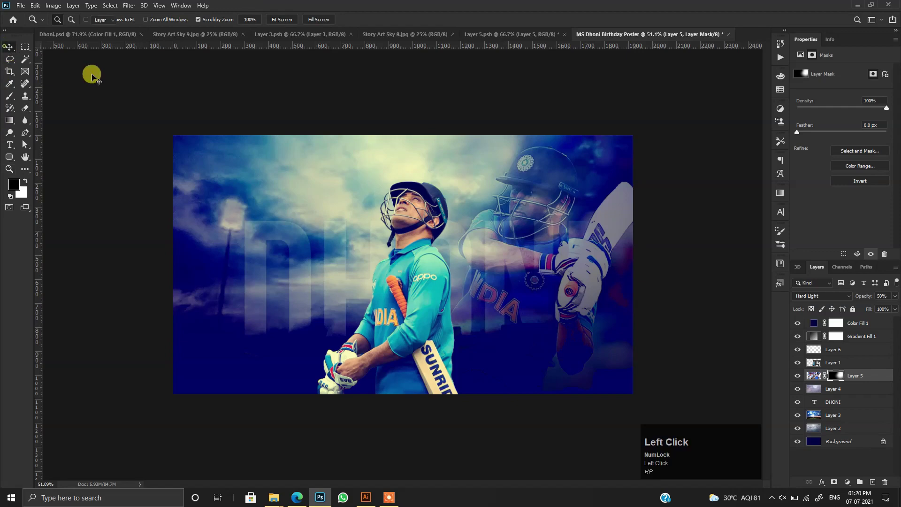
click(831, 296)
click(829, 265)
key(Down)
key(Down)
key(Down)
key(Up)
key(Down)
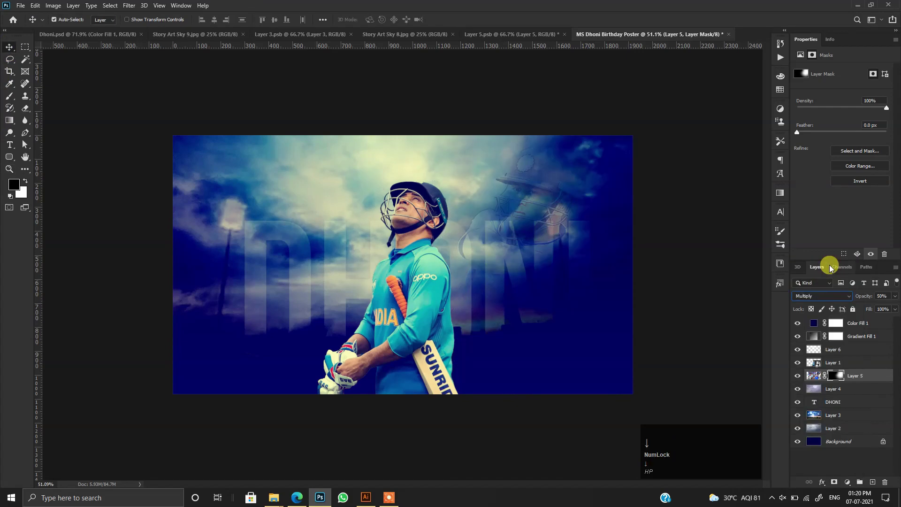
key(Down)
key(Down)
key(Down)
key(Down)
key(Down)
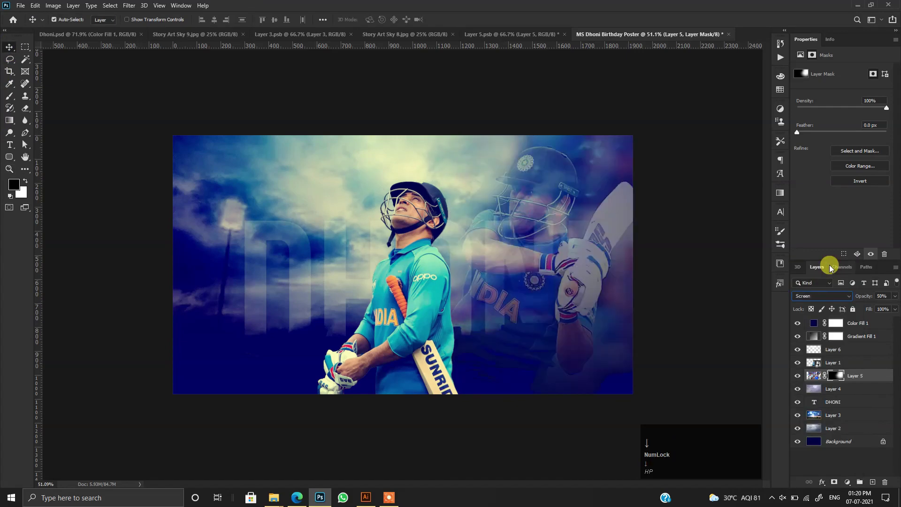
key(Down)
key(Up)
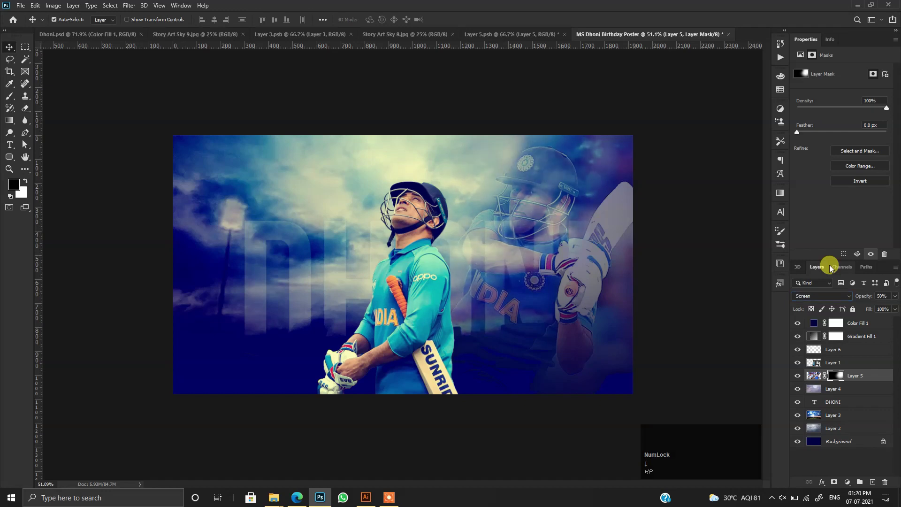
Fade the lower part of the batting image by painting black on Layer 5's mask with the Brush at 50% opacity.
key(b)
mouse_move(634, 311)
mouse_down()
mouse_move(472, 396)
mouse_move(544, 387)
mouse_up()
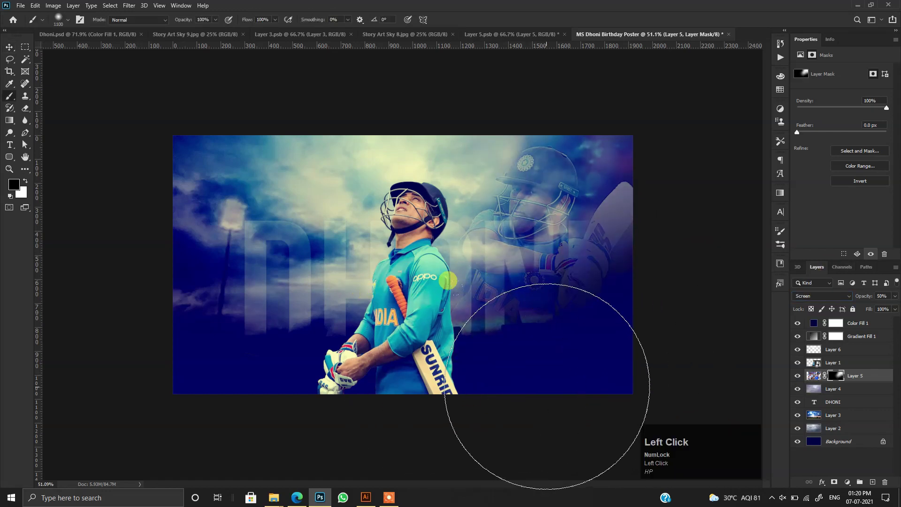
key(ctrl+z)
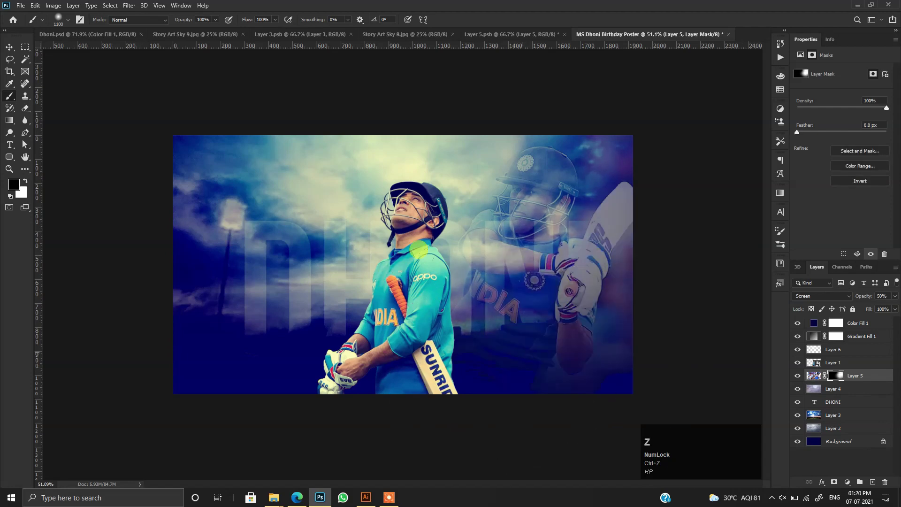
key(5)
mouse_move(643, 280)
mouse_down()
mouse_move(482, 419)
mouse_move(322, 397)
mouse_move(615, 331)
mouse_up()
click(826, 389)
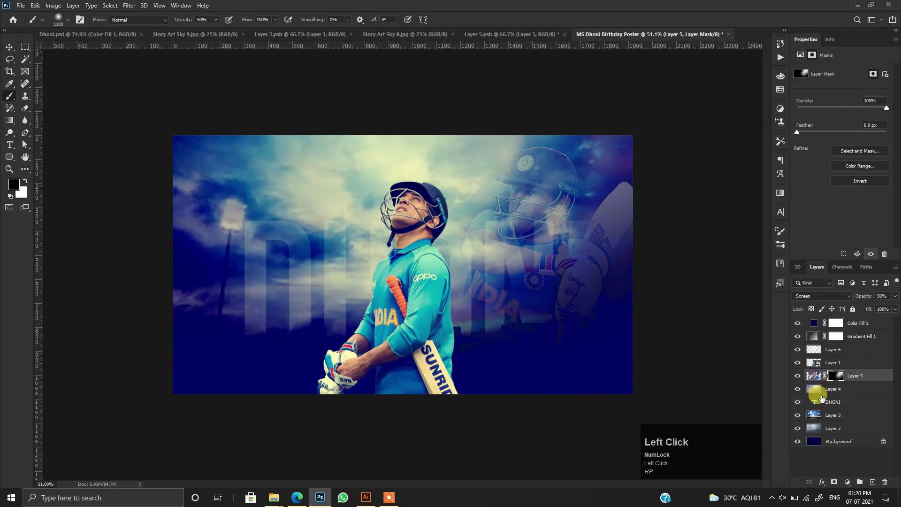
Try duplicating Layer 2, enlarging the copy to 141.45% and placing its floodlight over the second batting image.
click(831, 428)
scroll(848, 336, down, 1)
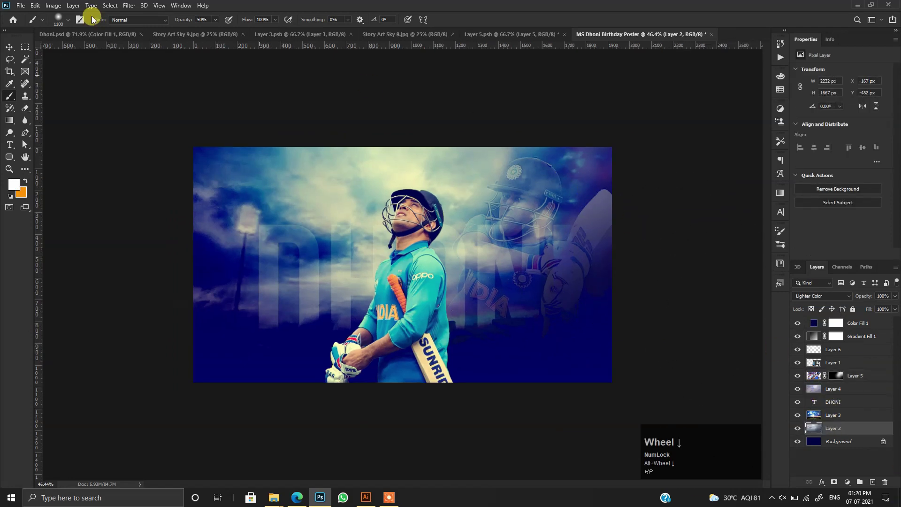
key(ctrl+t)
double_click(539, 319)
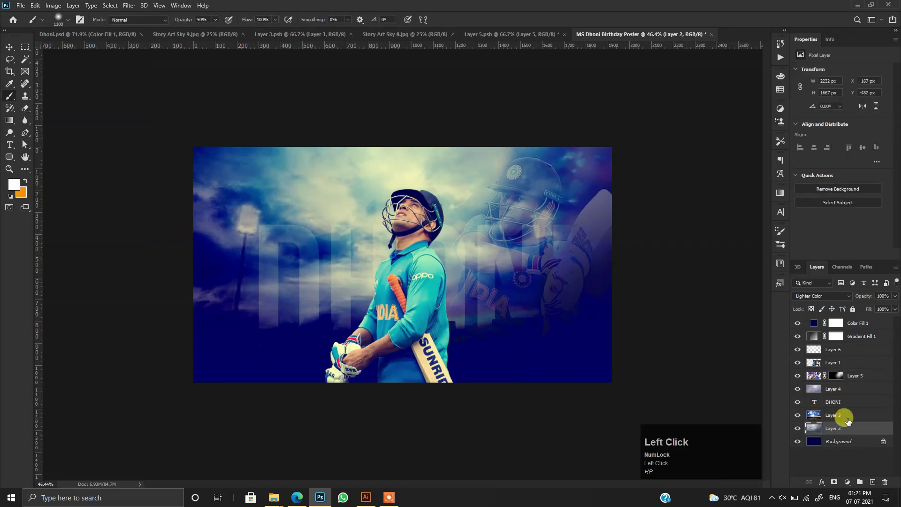
key(ctrl+j)
key(ctrl+t)
key(ctrl+t)
drag(640, 224, 743, 256)
drag(597, 298, 641, 435)
drag(554, 241, 629, 278)
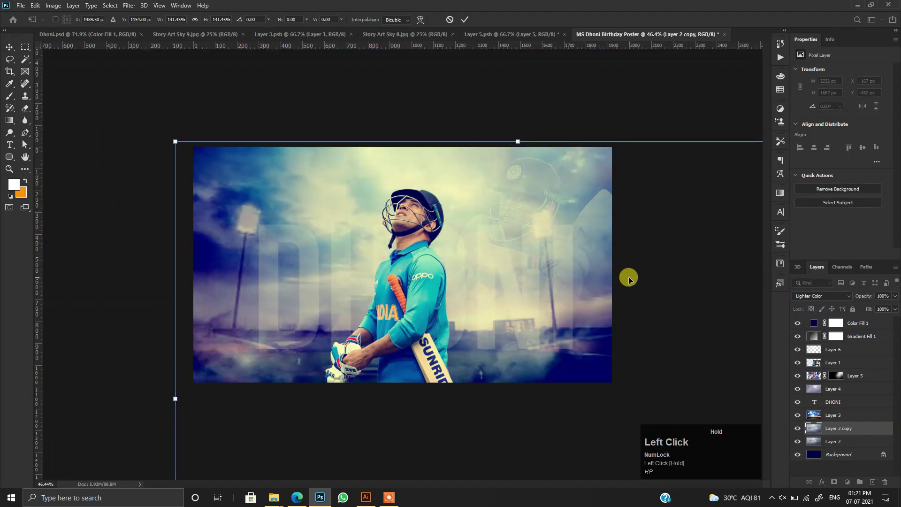
double_click(583, 260)
Try 40% opacity on the enlarged copy of Layer 2.
scroll(498, 209, up, 3)
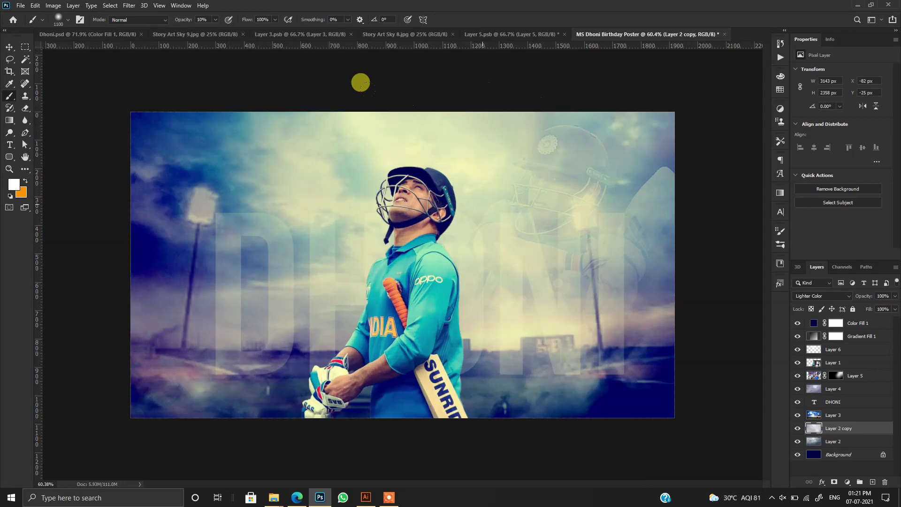
key(v)
key(4)
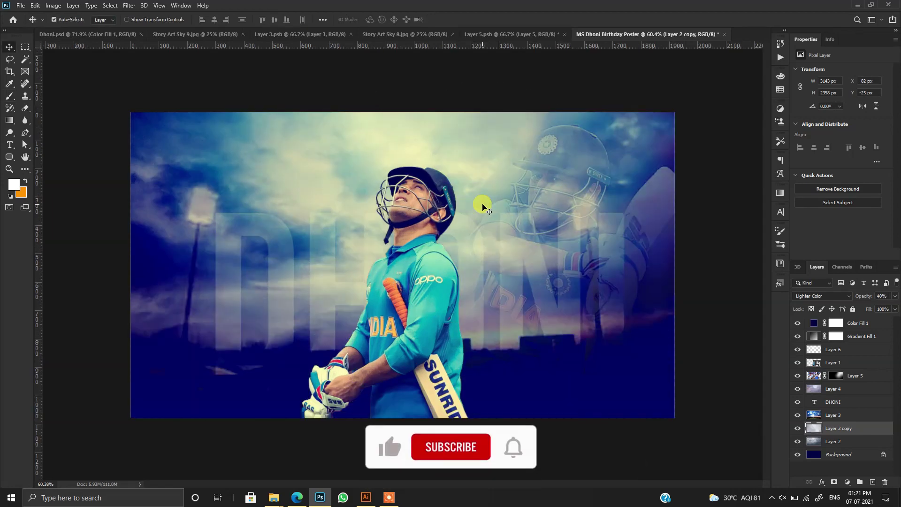
Undo the Layer 2 copy and the recent Layer 5 edits, back to the smaller batting image in Soft Light at 100% opacity.
key(ctrl+z)
key(ctrl+z)
key(ctrl+z)
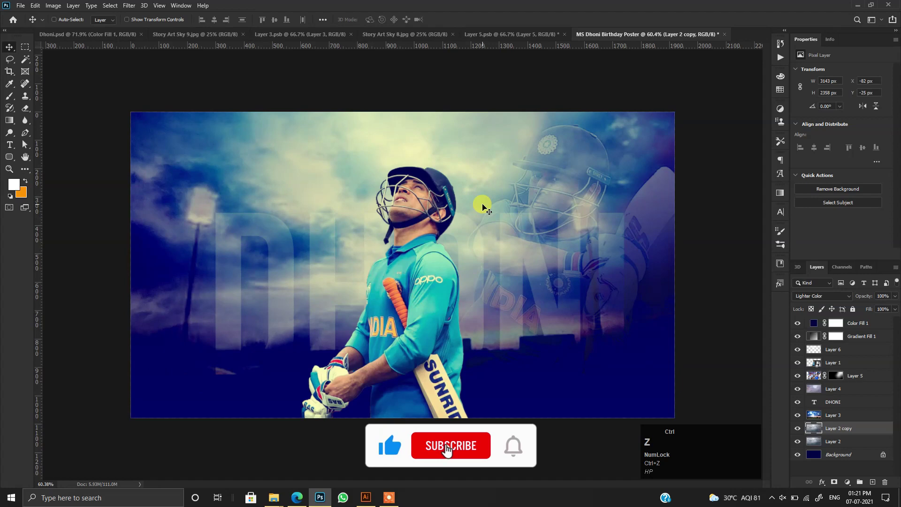
key(ctrl+z)
key(ctrl+z)
key(ctrl+z)
key(ctrl+z)
key(ctrl+z)
key(ctrl+z)
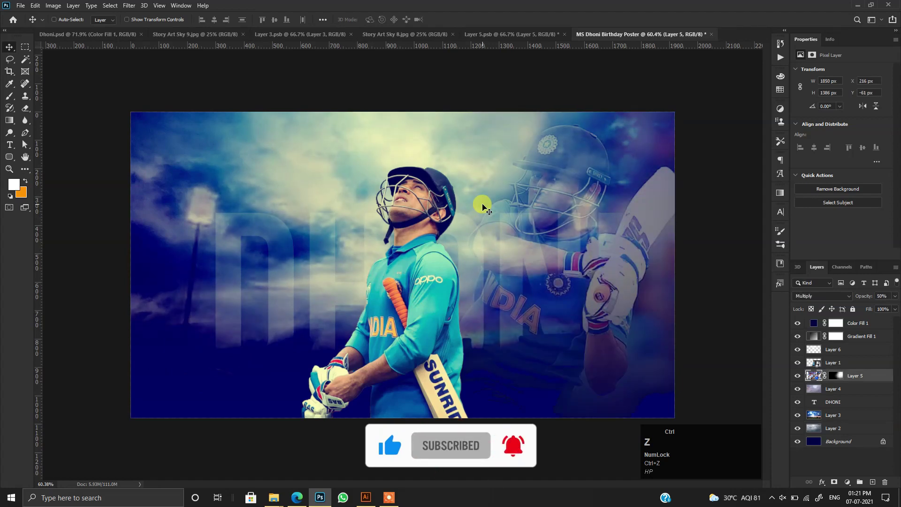
key(ctrl+z)
key(ctrl+z)
key(ctrl+z)
key(ctrl+z)
key(ctrl+z)
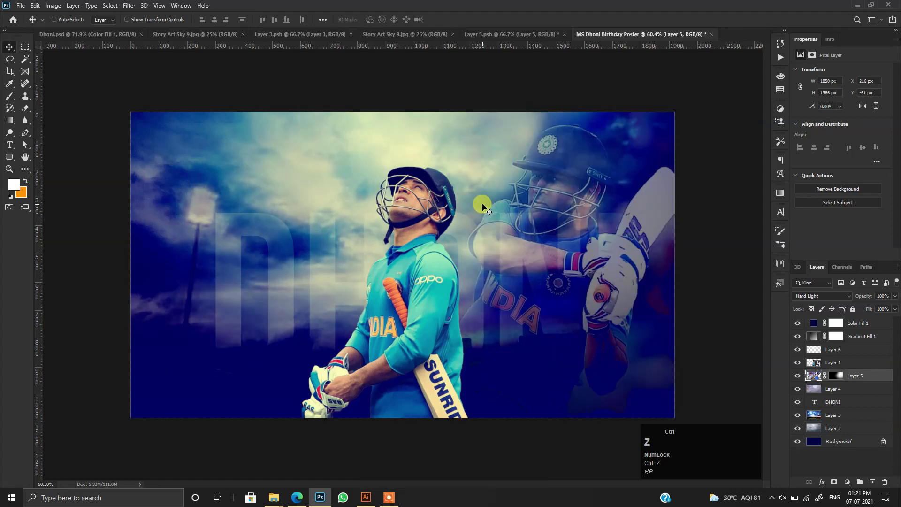
key(ctrl+z)
key(ctrl+z)
key(ctrl+z)
key(ctrl+z)
key(ctrl+z)
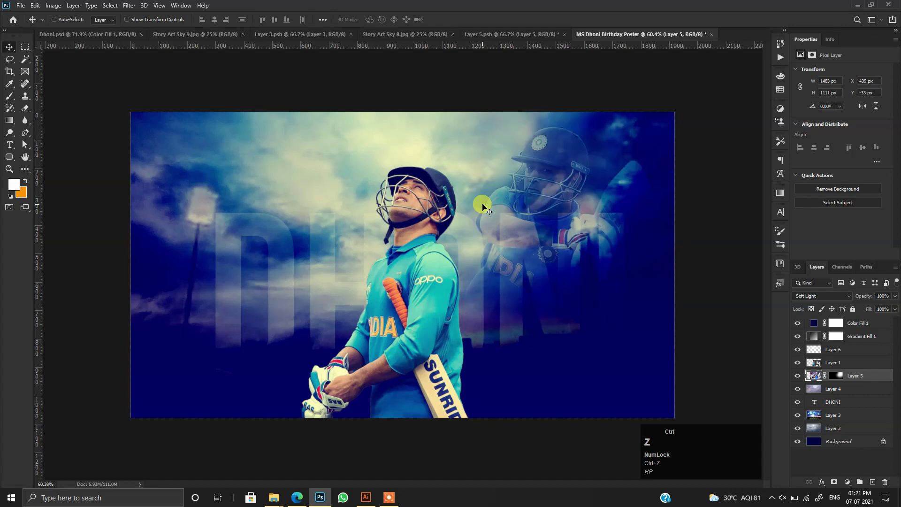
key(ctrl+z)
key(ctrl+shift+z)
Move the sky image on Layer 3 slightly downward with Free Transform.
alt+scroll(401, 268, up, 1)
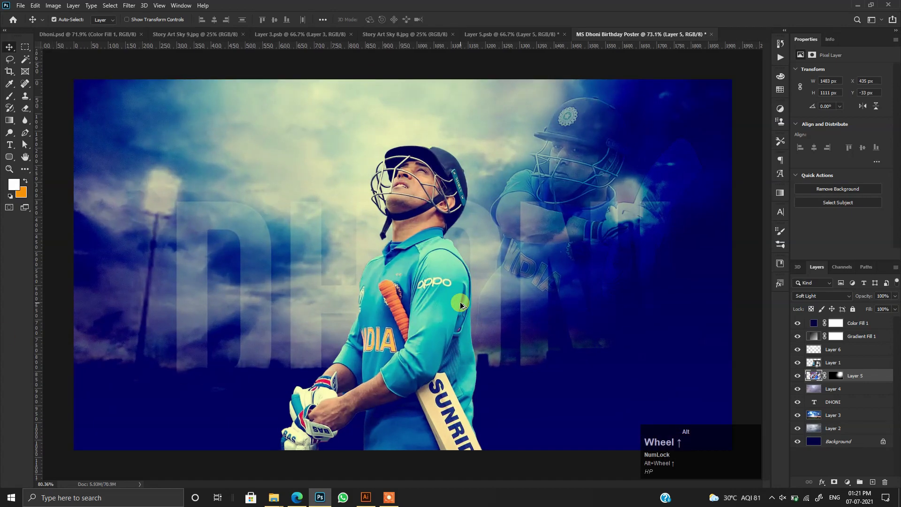
alt+scroll(538, 295, down, 1)
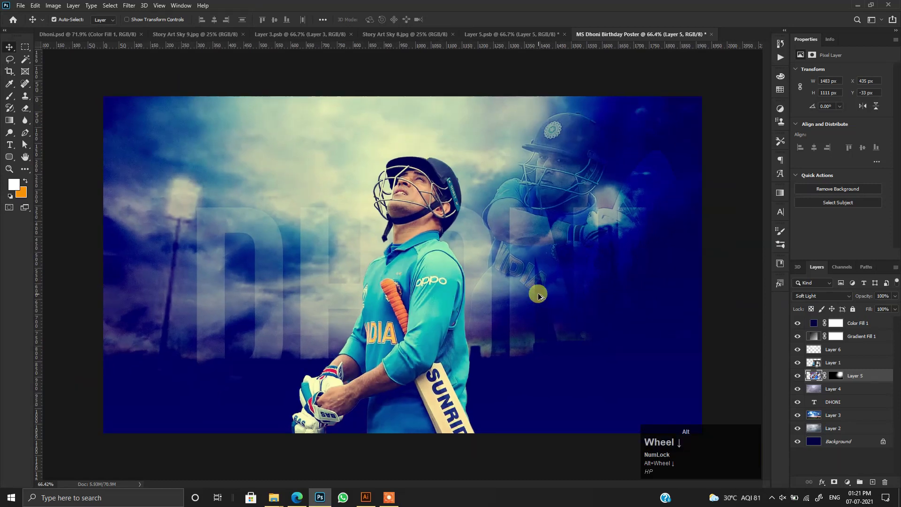
click(844, 417)
key(ctrl+t)
mouse_move(452, 352)
mouse_down()
mouse_move(452, 393)
mouse_move(451, 368)
mouse_up()
key(Return)
scroll(511, 324, down, 1)
scroll(506, 323, up, 1)
scroll(445, 313, down, 1)
scroll(450, 319, up, 1)
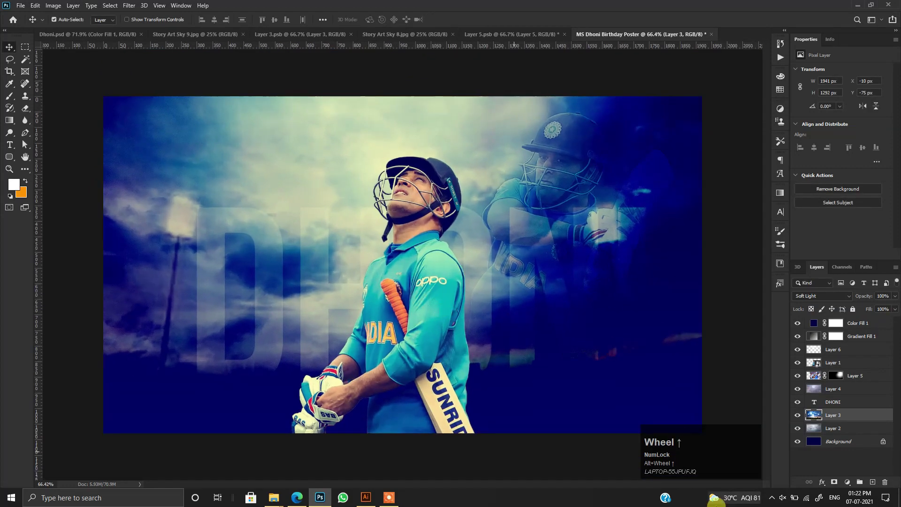
Stretch the DHONI text upward to a height of about 935 px.
click(835, 402)
key(ctrl+t)
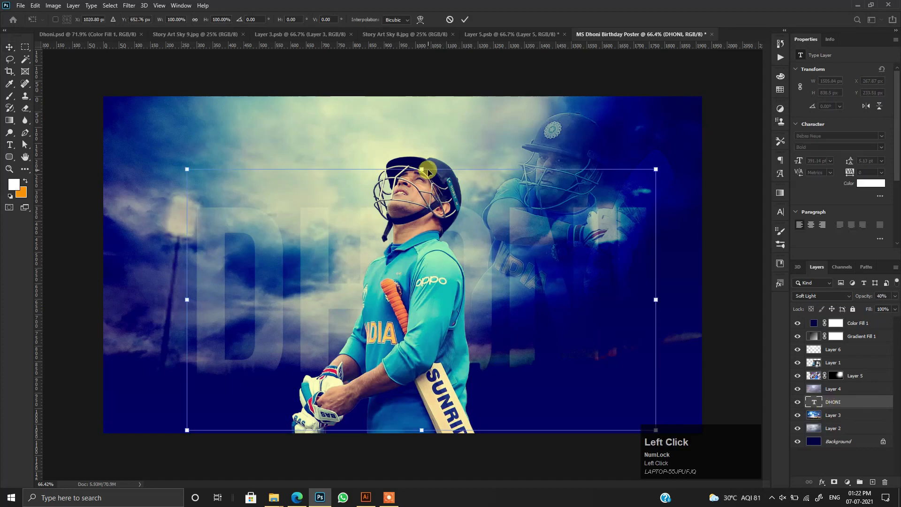
drag(423, 158, 416, 137)
key(Return)
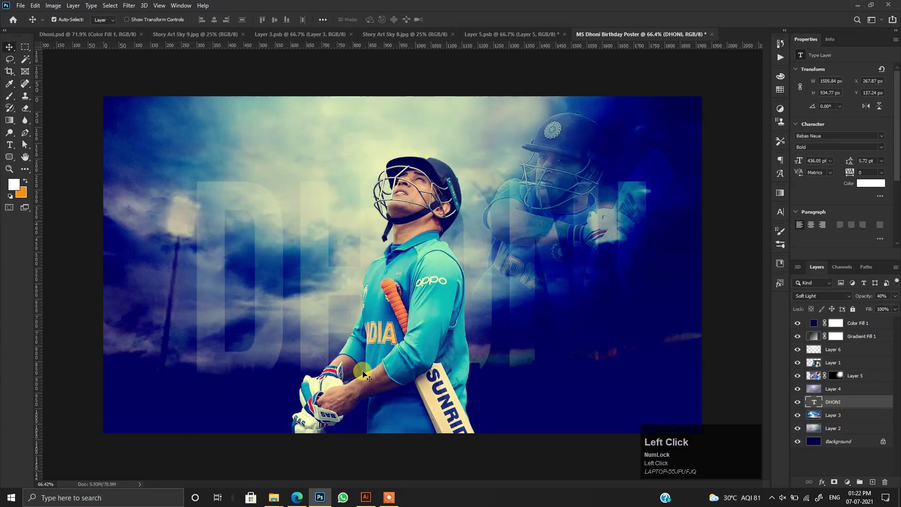
Add a new layer above Color Fill 1 and lock the DHONI text layer.
click(853, 329)
click(872, 481)
click(9, 143)
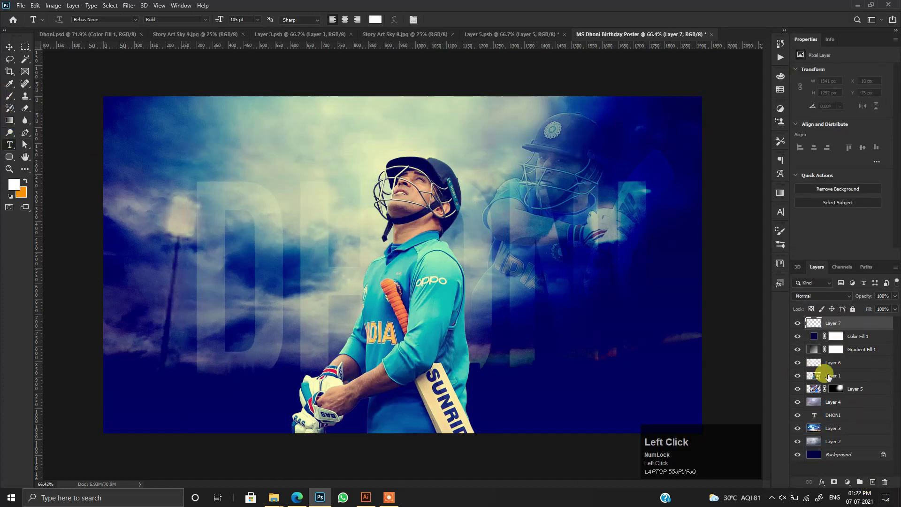
click(850, 418)
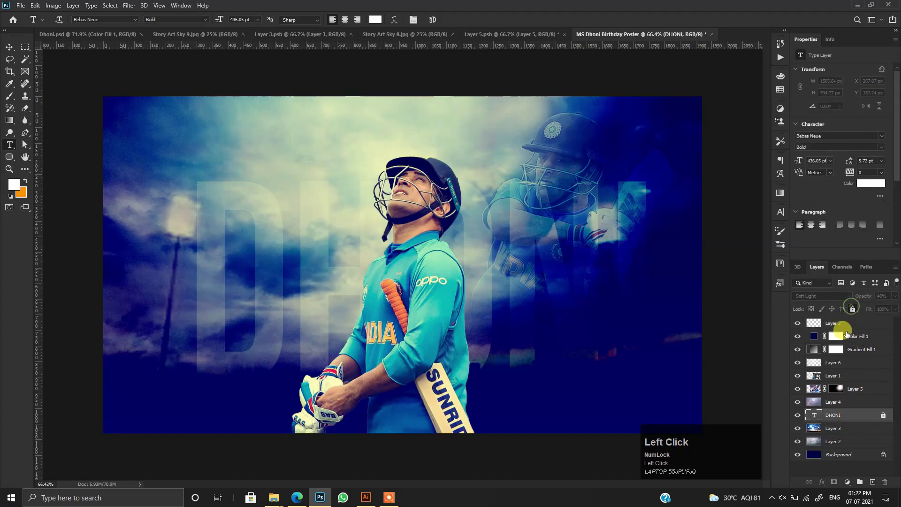
Add the text "Happy Birthday" on two lines above the DHONI text, on the new layer at the top of the stack.
click(846, 324)
click(186, 155)
text(HA)
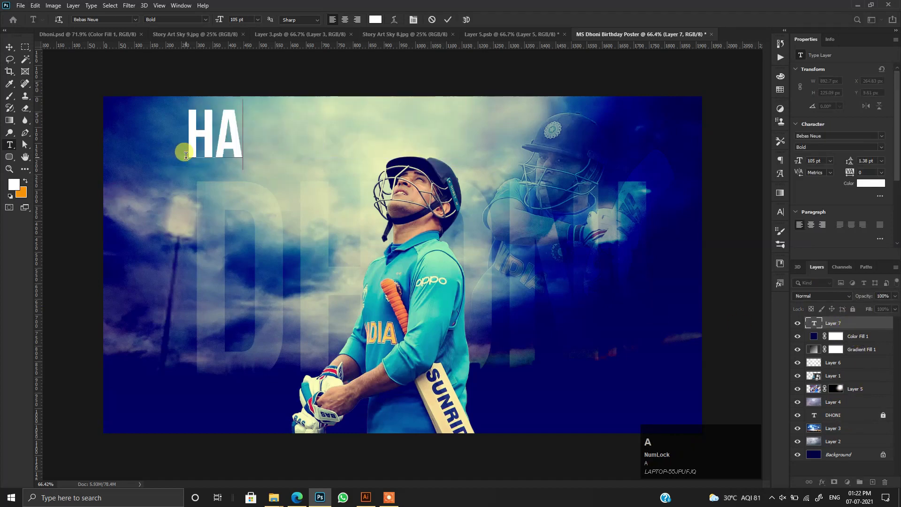
text(PPY)
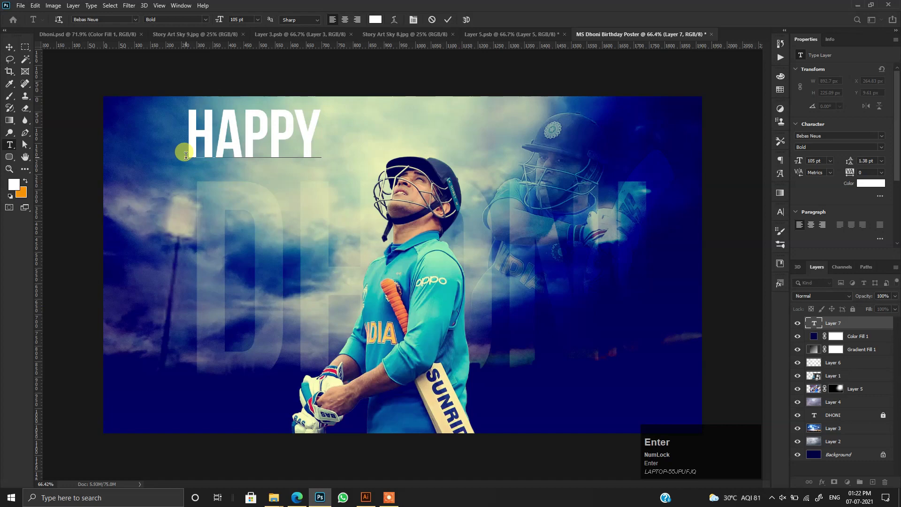
text(BIRTHDAY)
click(9, 48)
Set the Happy Birthday text in the Metropolis font with All Caps.
click(881, 136)
click(738, 174)
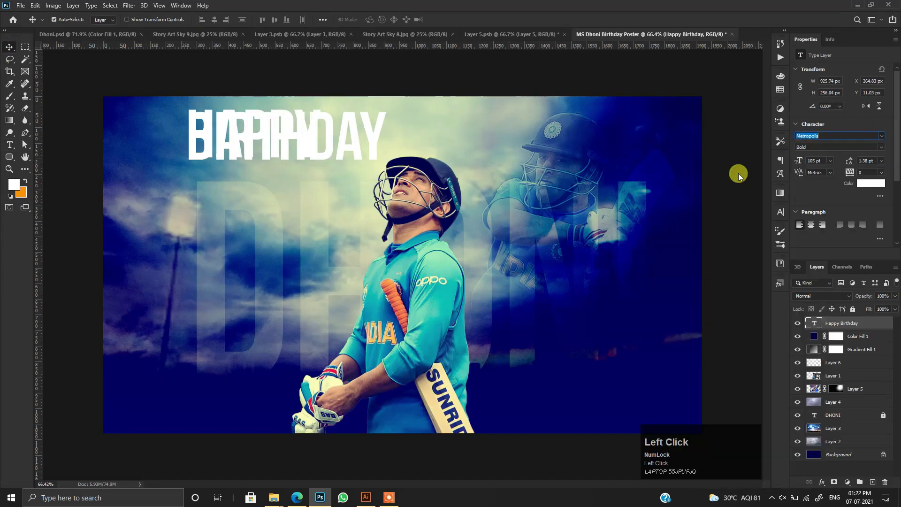
scroll(813, 219, down, 2)
click(800, 230)
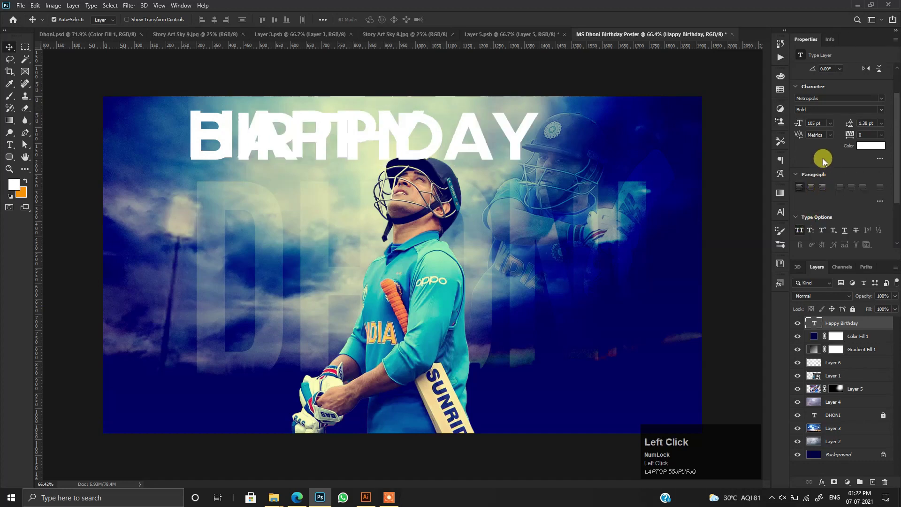
Set the Happy Birthday text to 24 pt size, 24 pt leading and 720 tracking.
scroll(825, 161, up, 1)
click(829, 161)
right_click(823, 244)
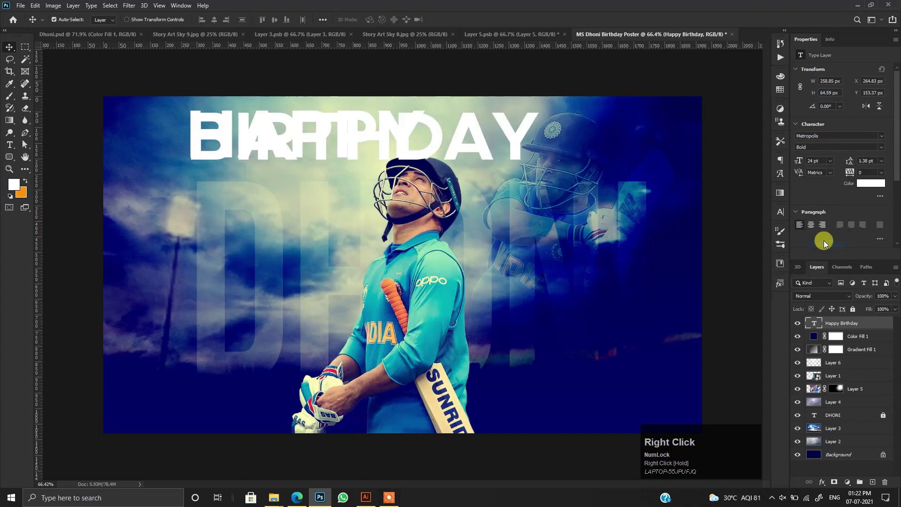
click(880, 161)
click(875, 169)
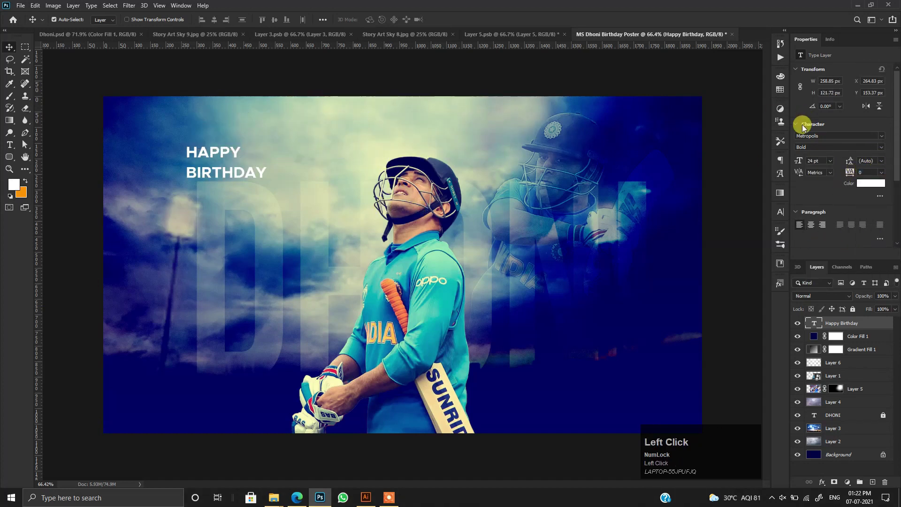
mouse_move(846, 169)
mouse_down()
mouse_move(871, 170)
mouse_move(862, 168)
mouse_up()
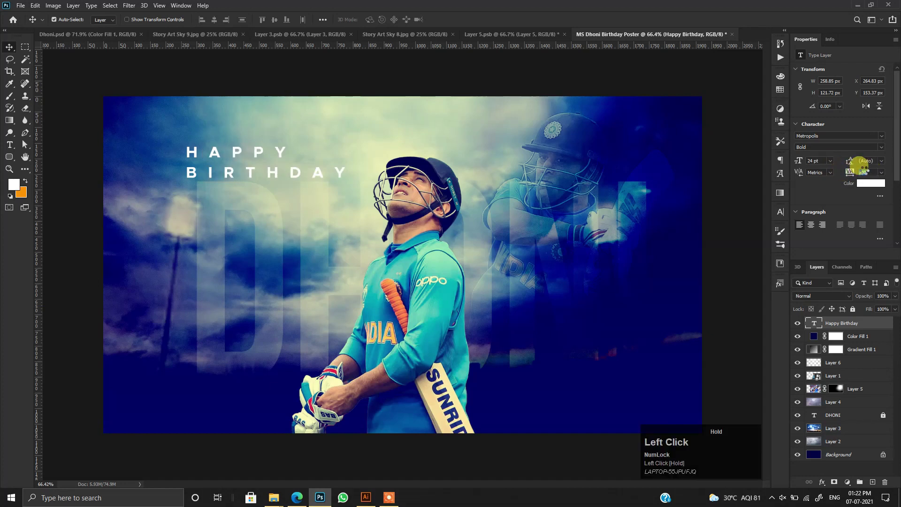
click(880, 161)
click(873, 240)
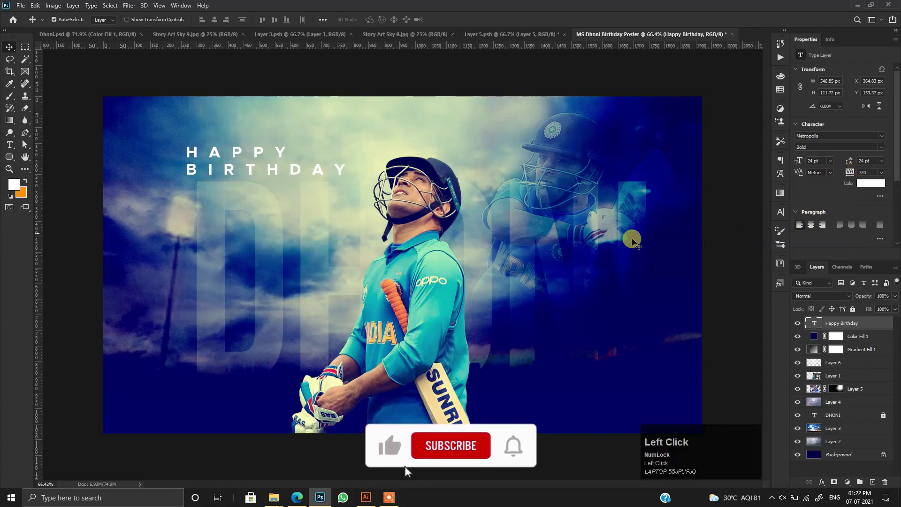
Set the Happy Birthday text to 18 pt size, 1020 tracking and 18 pt leading.
click(830, 161)
click(825, 236)
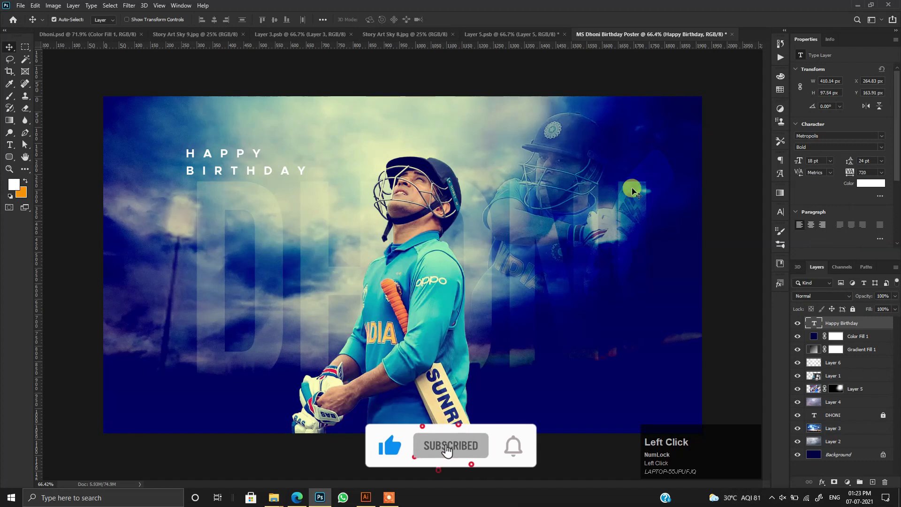
drag(848, 173, 872, 176)
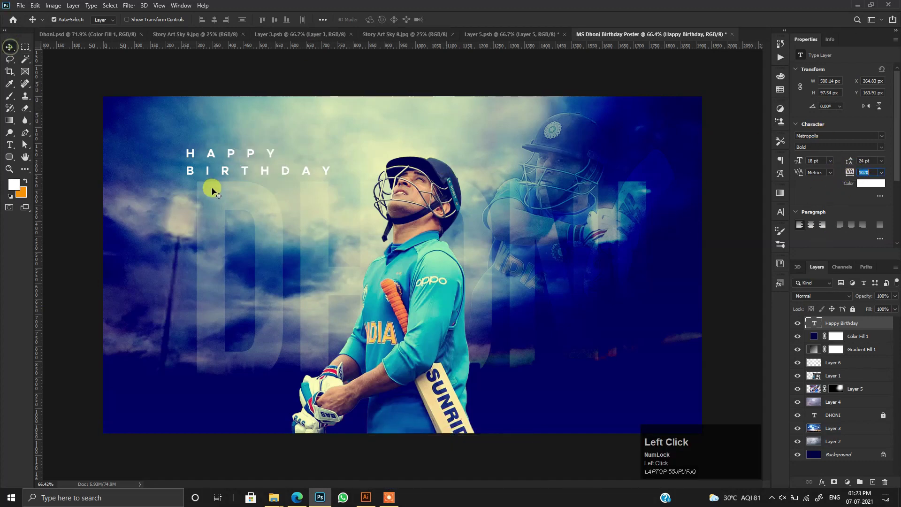
click(882, 161)
click(871, 239)
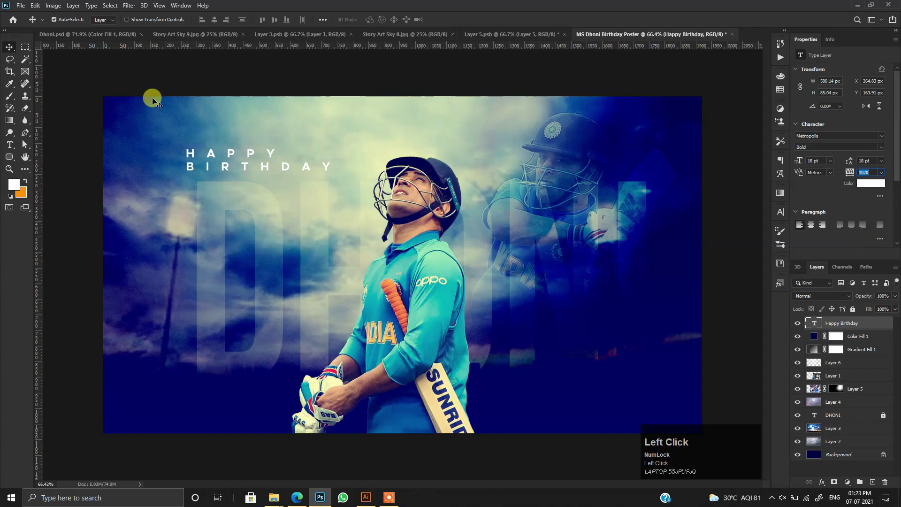
Color the word BIRTHDAY orange (ff9100) and set it in Extra Bold.
drag(187, 170, 379, 165)
click(885, 189)
click(21, 191)
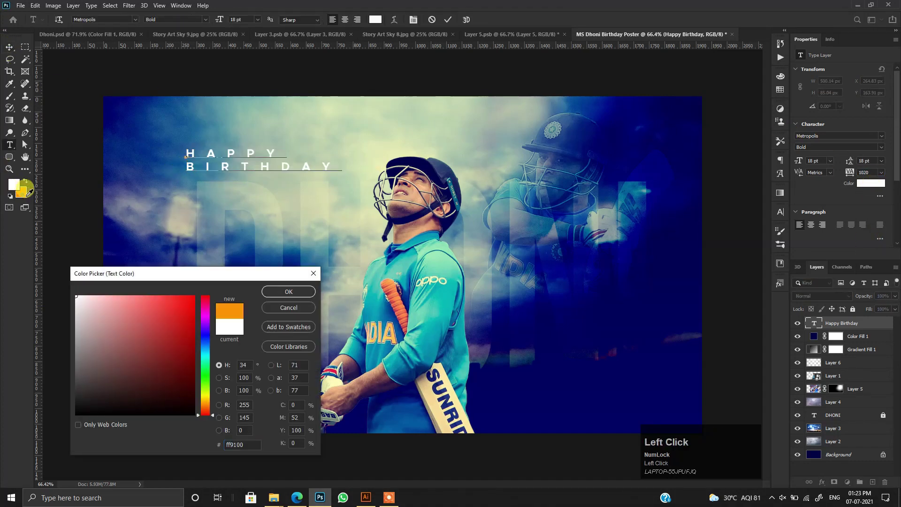
click(301, 288)
click(880, 147)
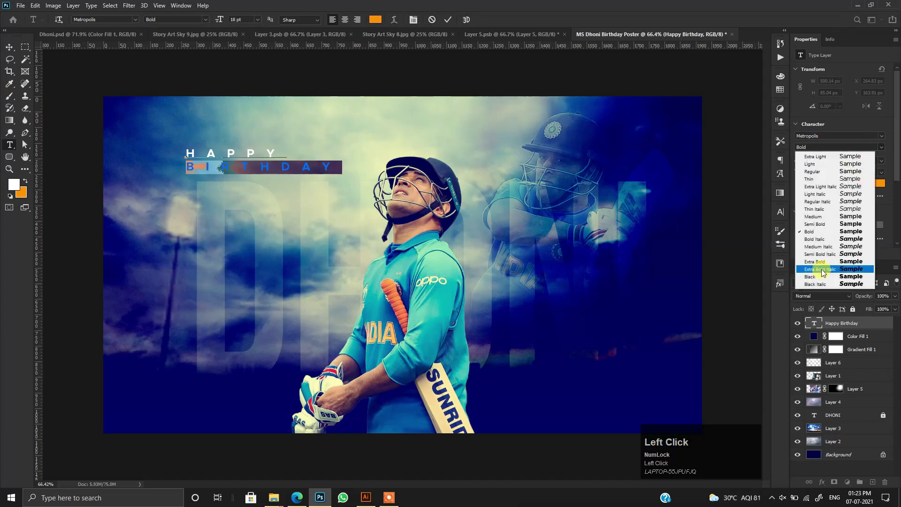
click(825, 262)
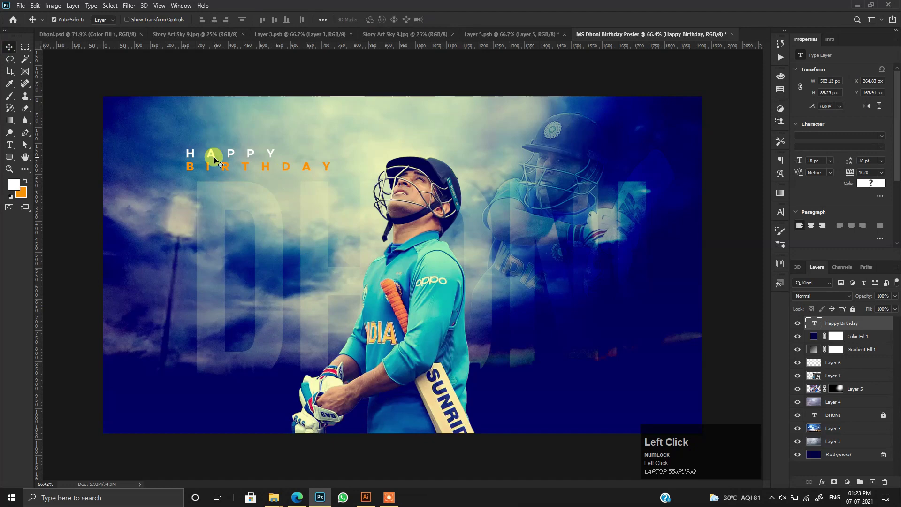
scroll(246, 185, down, 1)
scroll(248, 186, up, 1)
scroll(598, 329, down, 1)
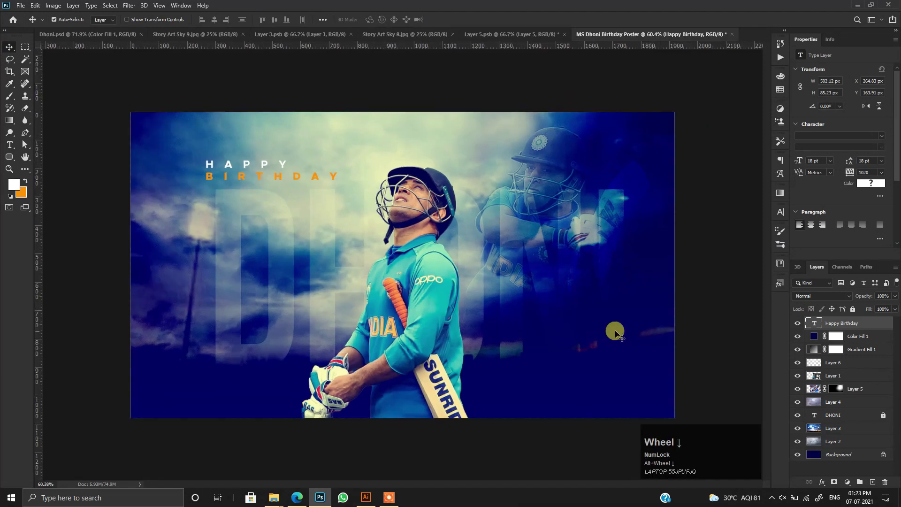
Select Layer 4 and switch its visibility off and on to check its effect on the poster.
click(844, 402)
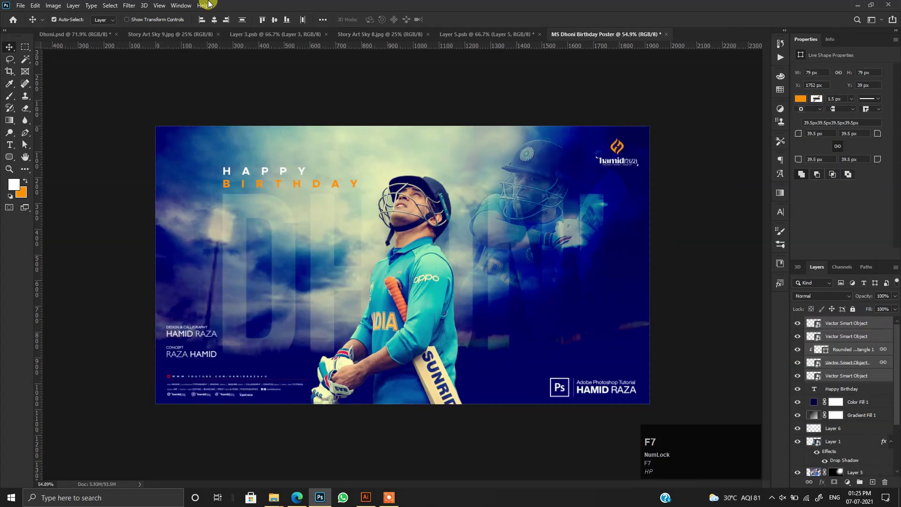
scroll(507, 290, down, 1)
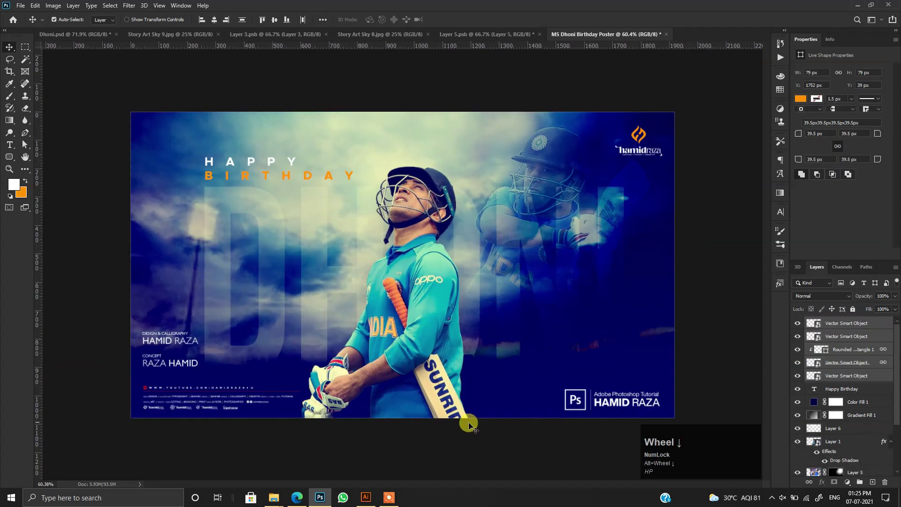
scroll(850, 421, down, 3)
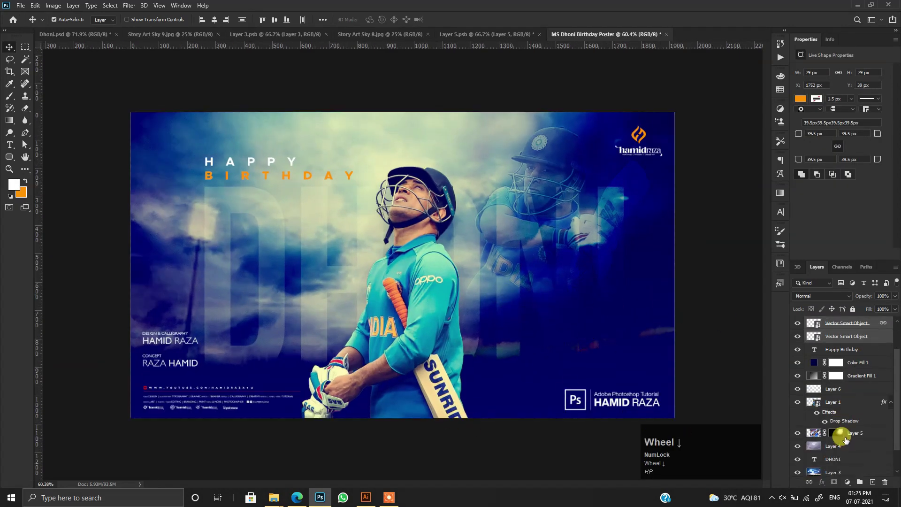
click(833, 433)
click(797, 432)
click(797, 432)
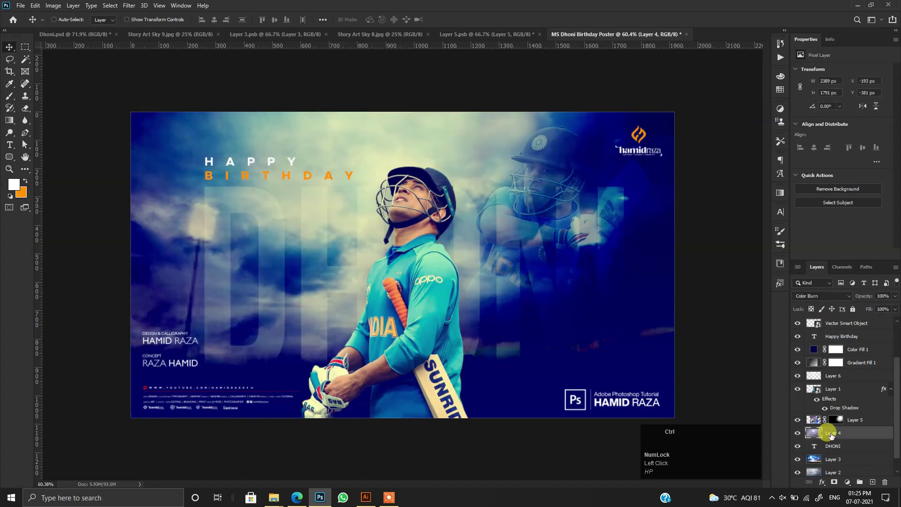
Shift the Layer 4 sky image horizontally across the poster to about X -4 px, Y -400 px.
key(ctrl+t)
drag(745, 269, 649, 271)
key(Return)
Nudge the Layer 2 sky image slightly and scale it down proportionally to about 99%.
scroll(840, 394, down, 1)
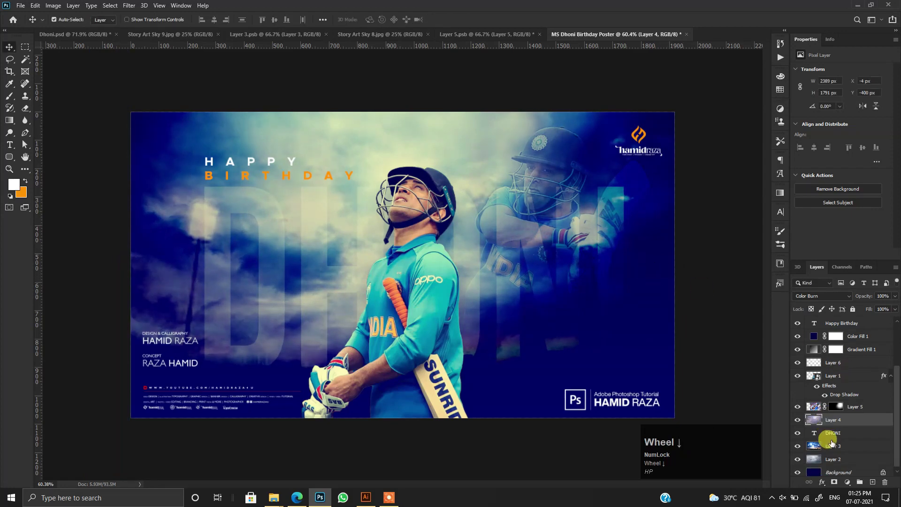
click(818, 444)
scroll(838, 465, down, 1)
click(835, 456)
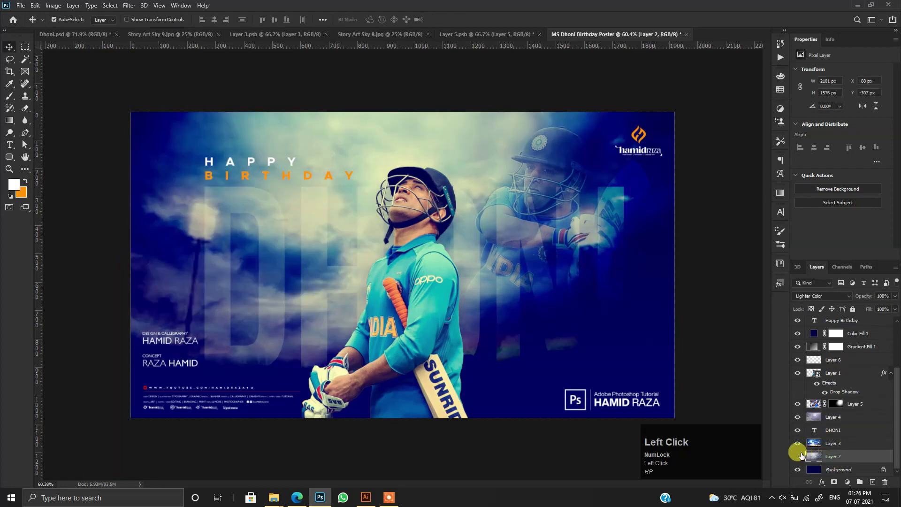
key(ctrl+t)
mouse_move(619, 287)
mouse_down()
mouse_move(655, 288)
mouse_move(618, 294)
mouse_up()
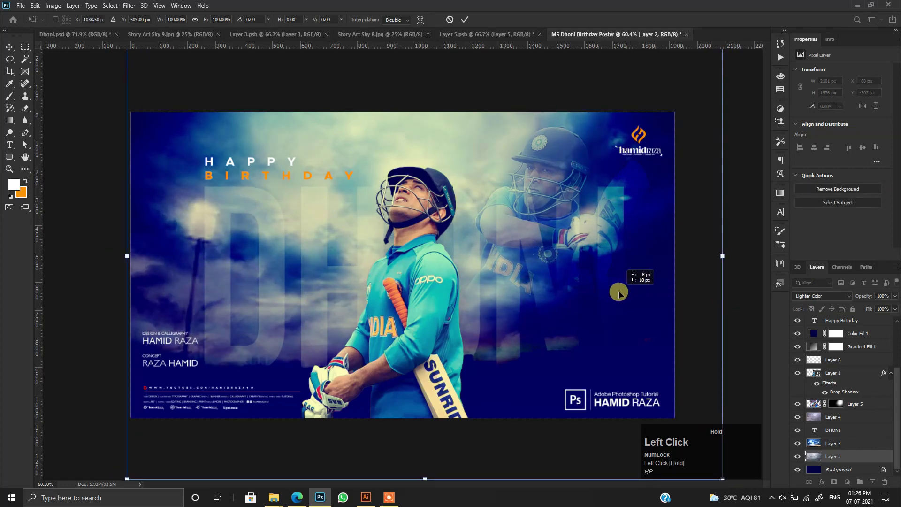
drag(725, 254, 714, 252)
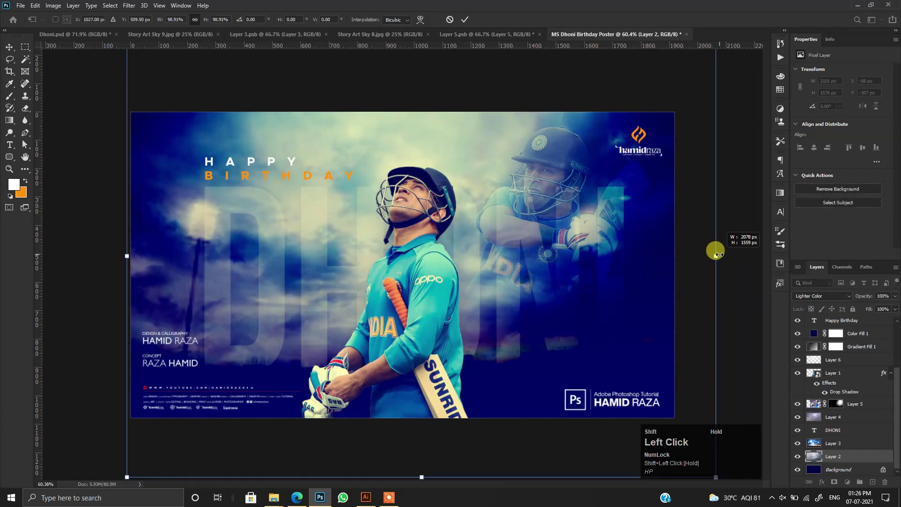
double_click(559, 280)
Select the large DHONI text layer behind the player and set its opacity to 50%.
scroll(474, 304, up, 1)
key(space)
scroll(300, 252, down, 1)
right_click(276, 255)
click(288, 284)
key(5)
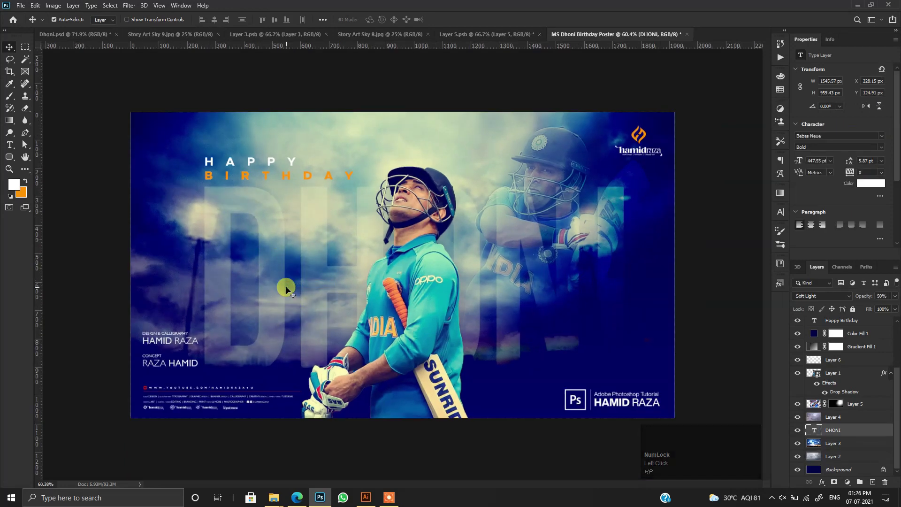
Convert the DHONI text to a smart object and apply a Gaussian Blur with a 1-pixel radius.
click(129, 5)
mouse_move(137, 112)
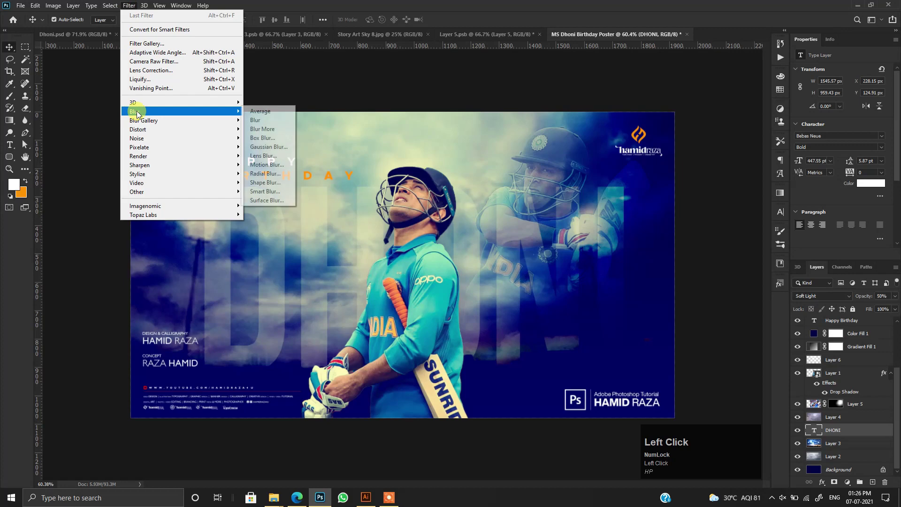
click(266, 147)
click(452, 184)
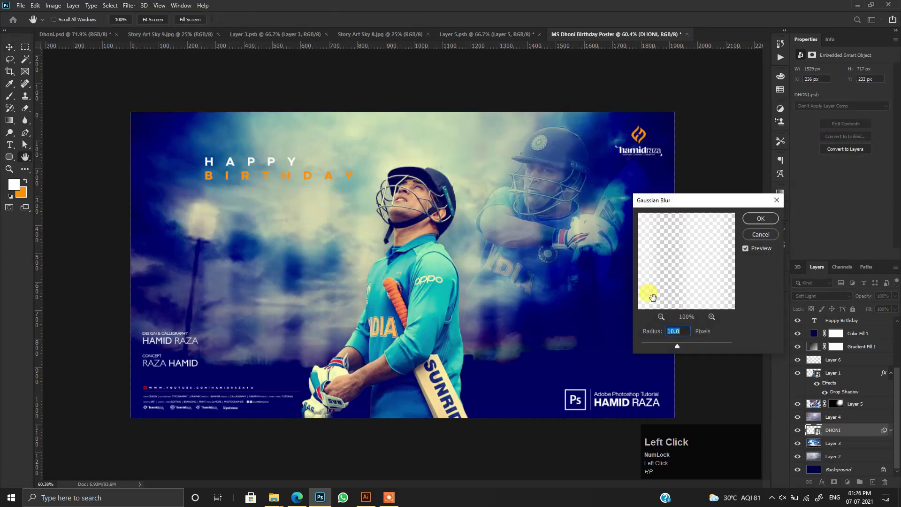
click(659, 318)
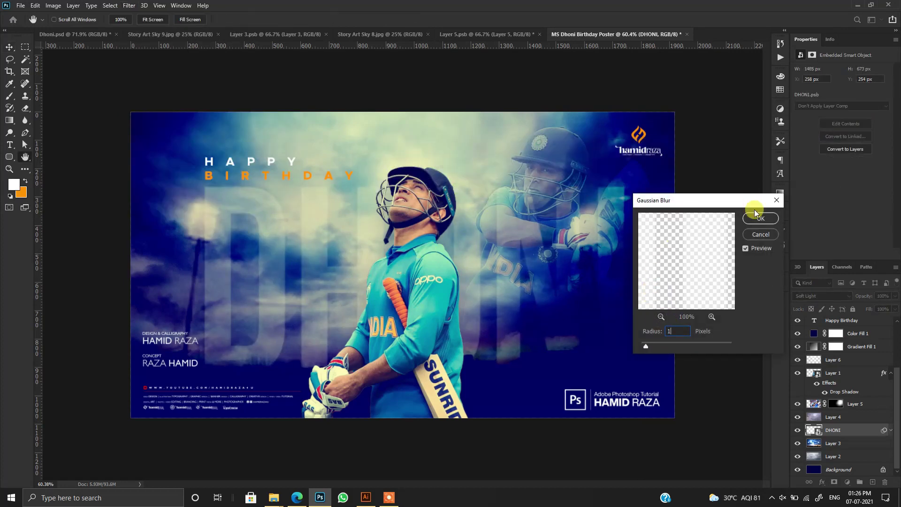
click(759, 217)
Add a Color Lookup adjustment layer above the topmost layer of the poster.
alt+scroll(427, 297, down, 2)
alt+scroll(389, 281, up, 3)
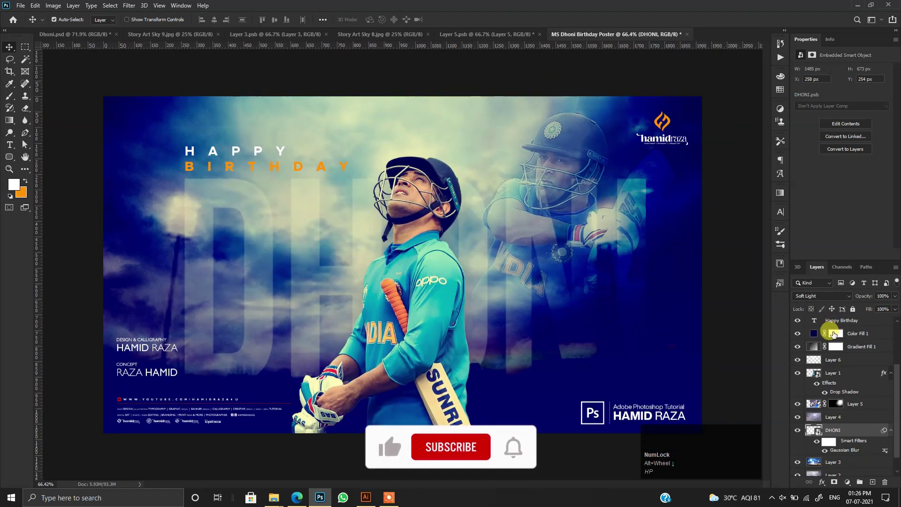
scroll(831, 329, up, 3)
click(832, 323)
click(823, 482)
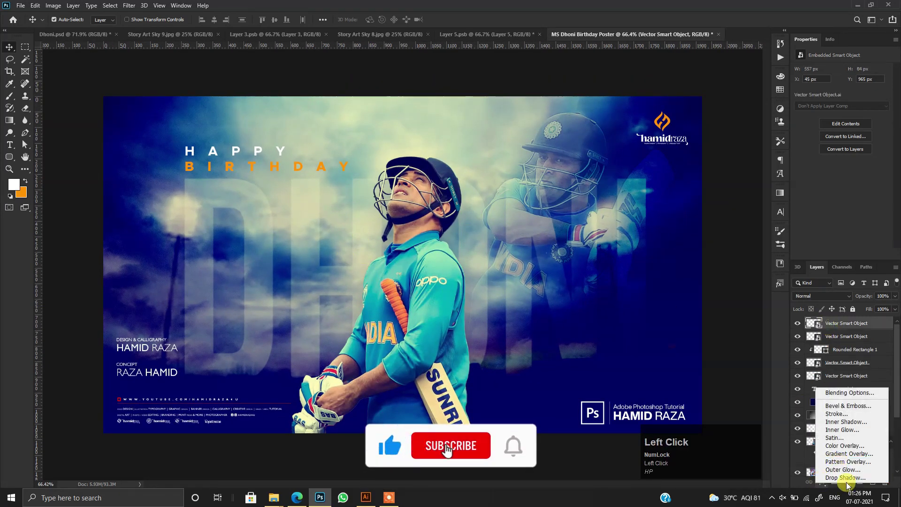
click(847, 484)
click(846, 483)
click(850, 433)
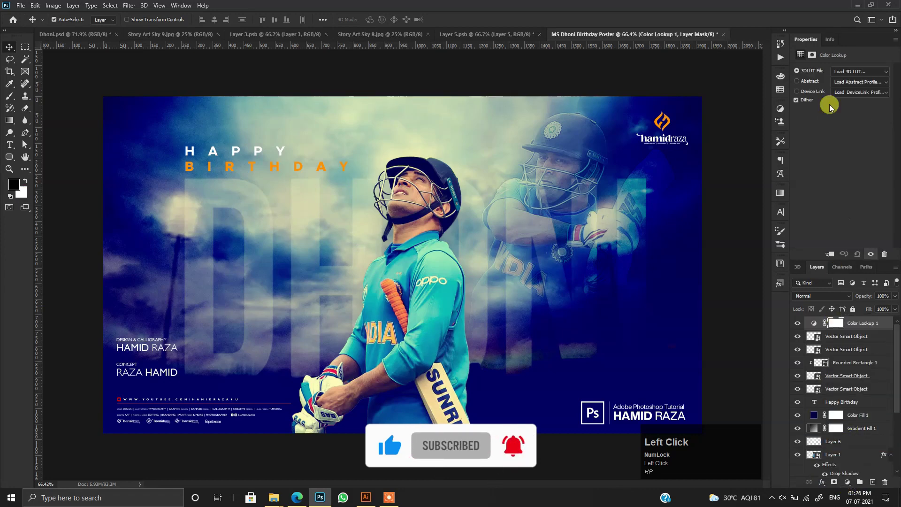
Apply the Crisp_Warm.look 3D LUT to the Color Lookup layer, reduce its opacity to 30% and check its effect.
key(Down)
key(Down)
key(Down)
key(Down)
key(Down)
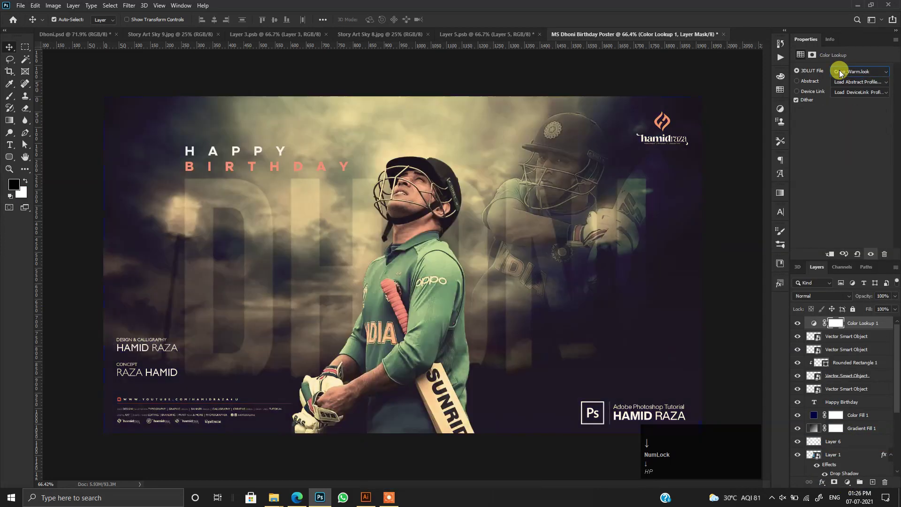
key(5)
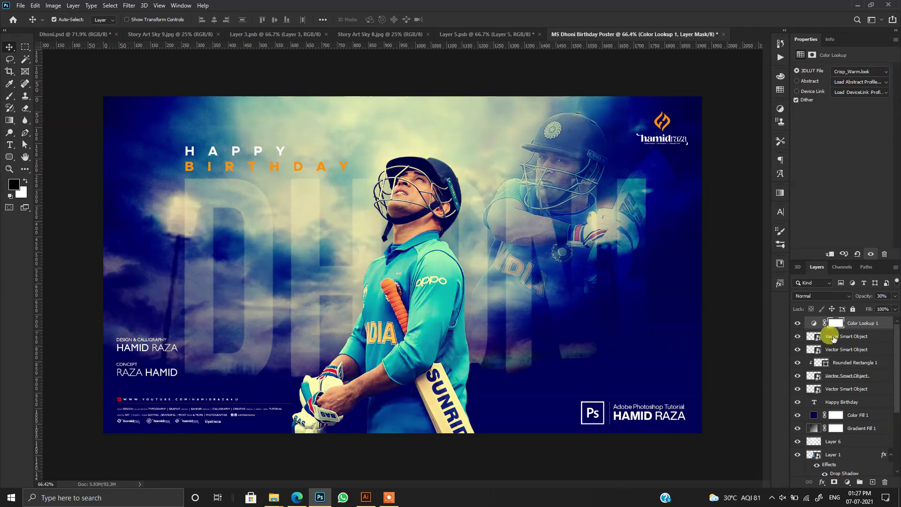
click(798, 323)
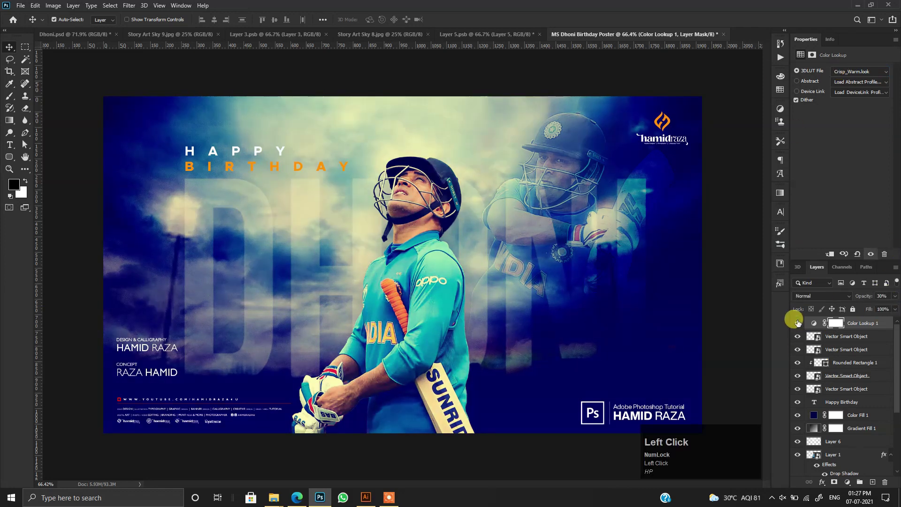
View the finished poster in full-screen mode, fitted to the screen with the rulers hidden.
scroll(350, 213, down, 1)
scroll(350, 213, up, 1)
key(f)
key(f)
key(f)
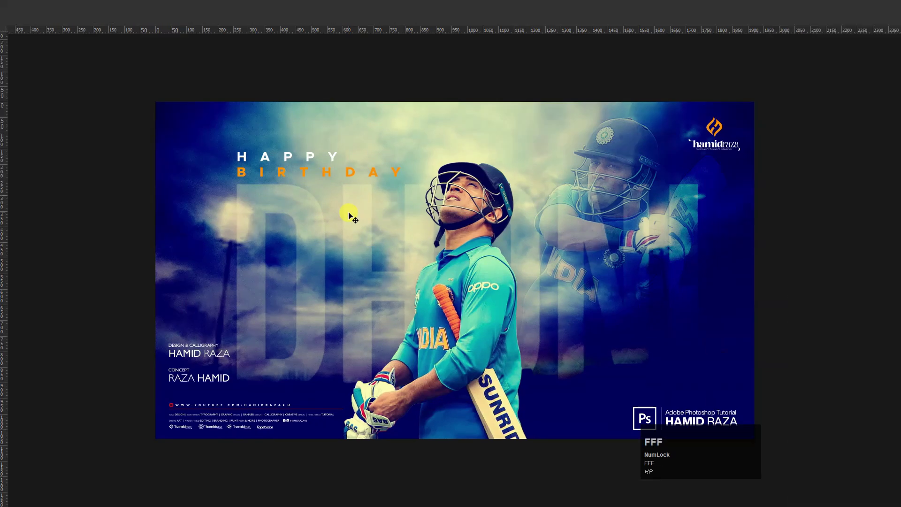
key(ctrl+0)
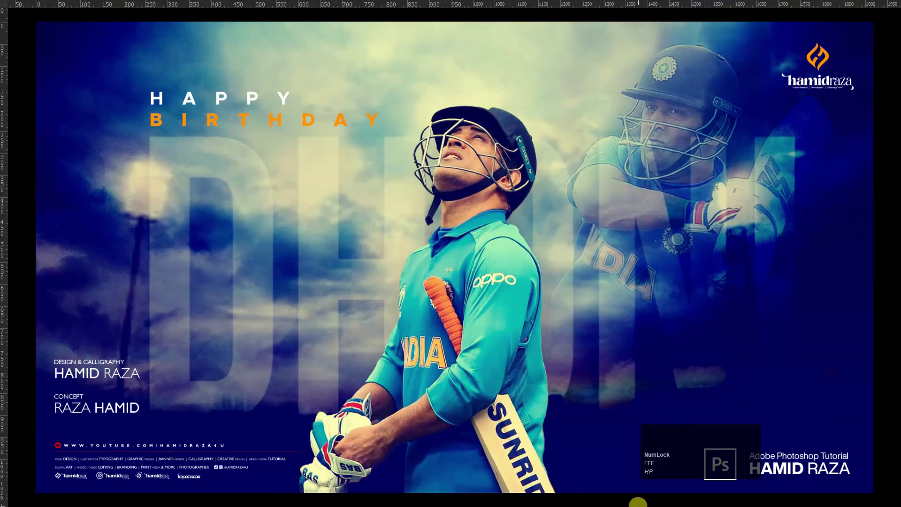
key(ctrl+r)
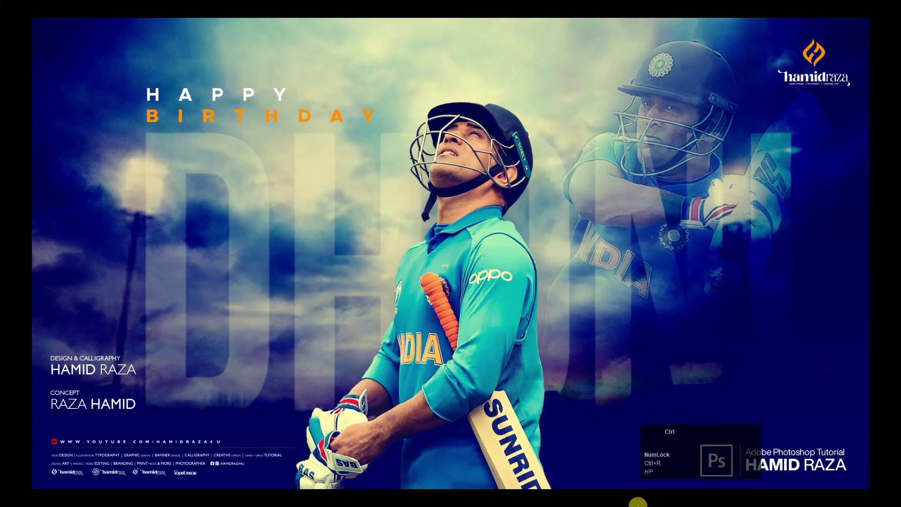
key(ctrl+0)
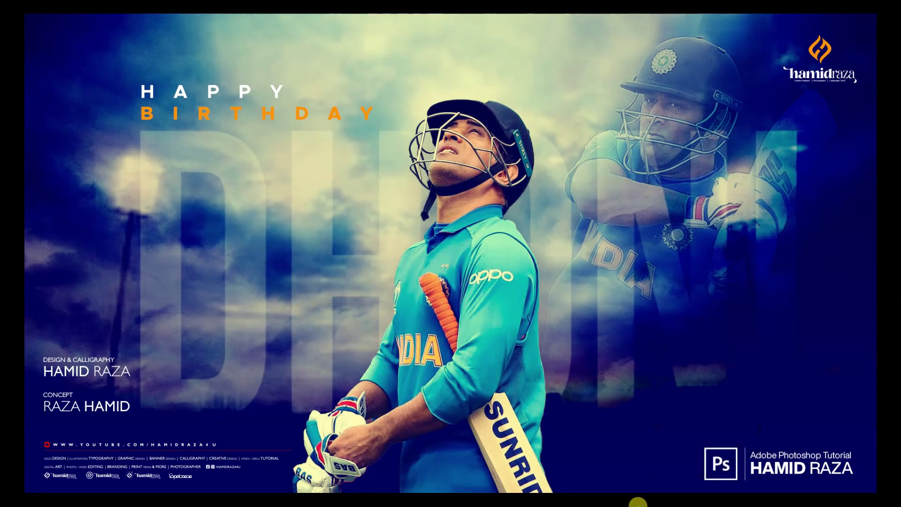